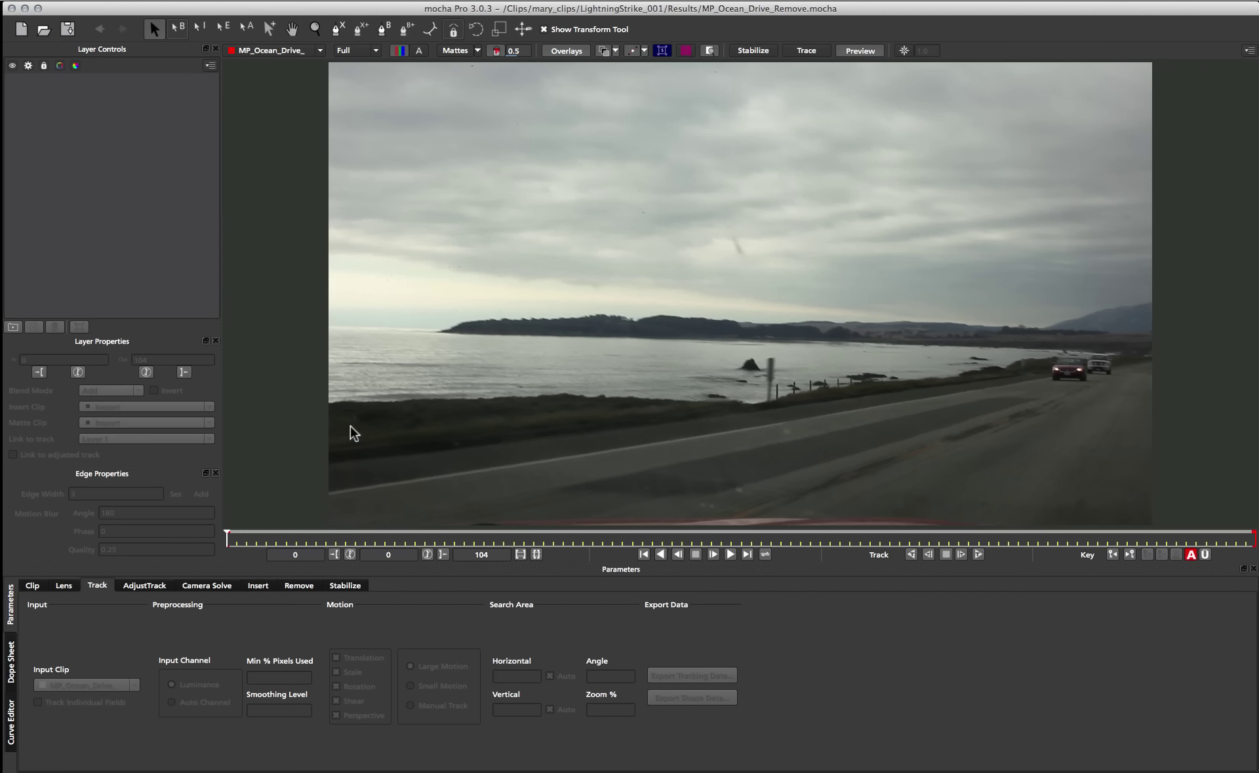
Step: Scrub through the clip, zoom the viewer out, and settle on frame 10
drag(224, 540, 326, 543)
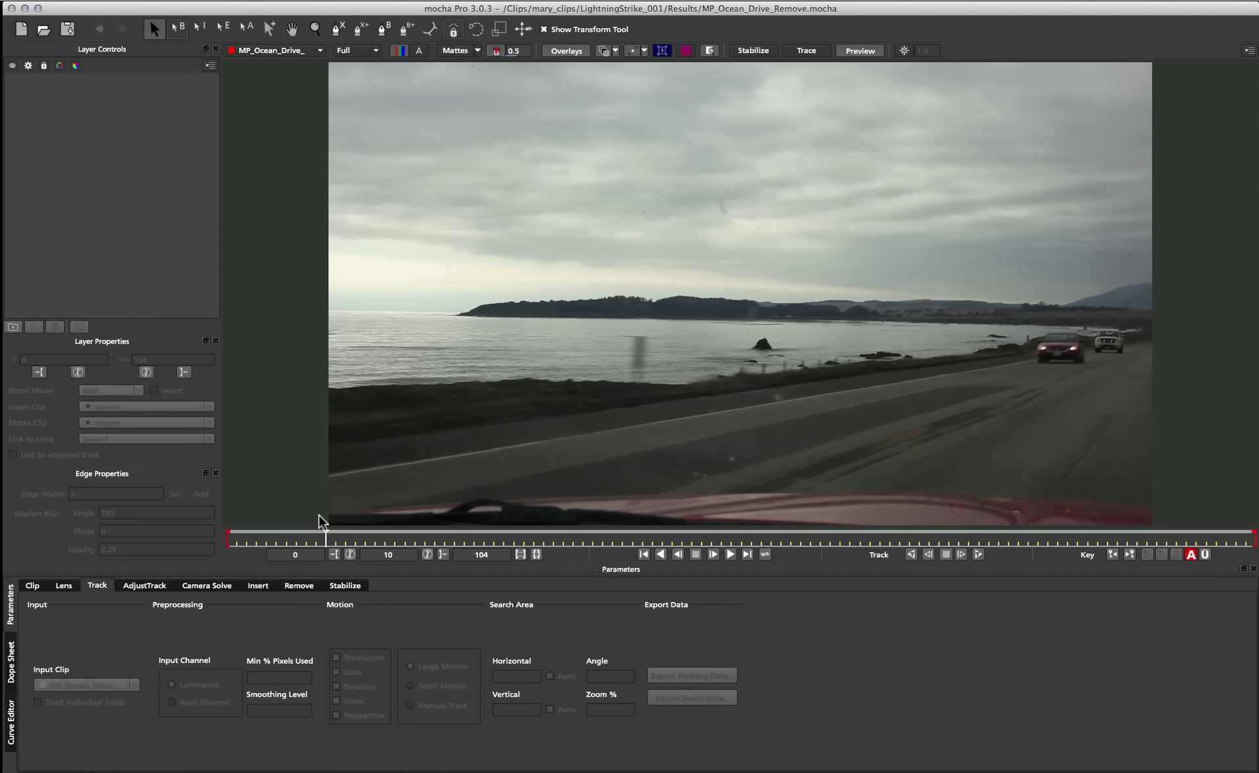
drag(326, 539, 721, 539)
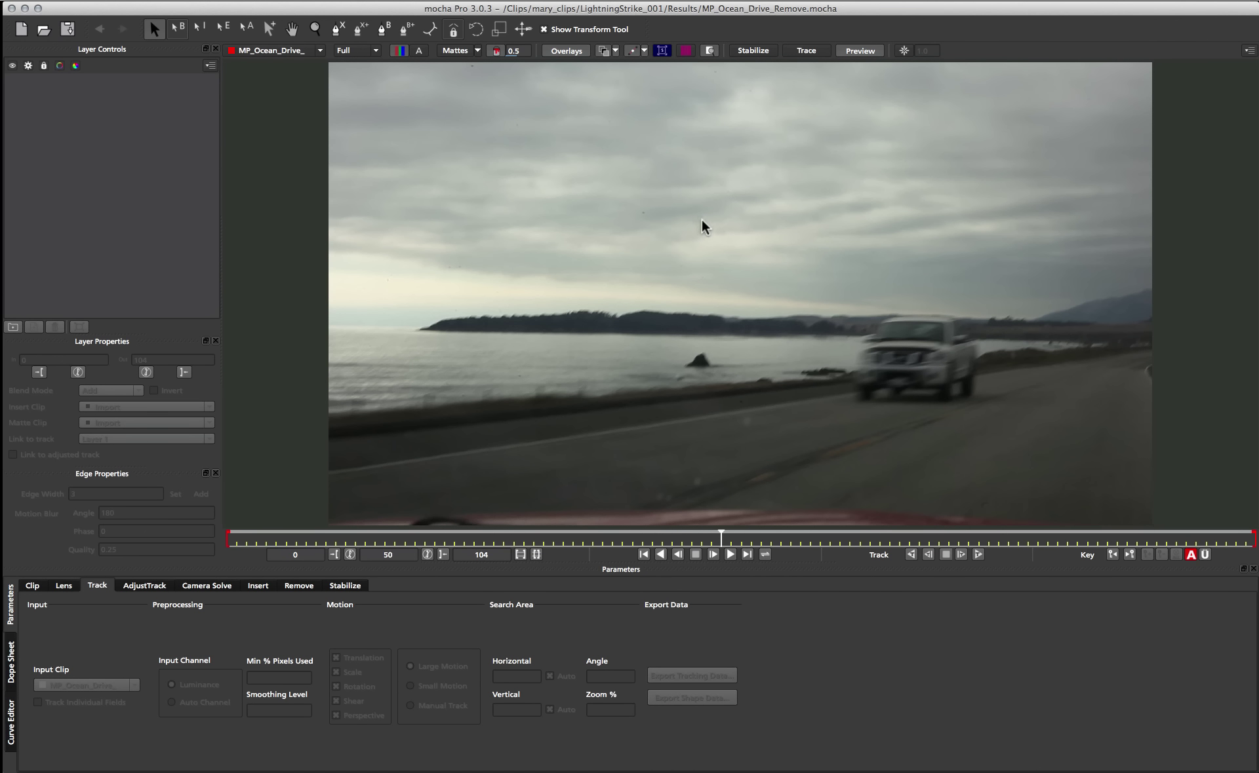
drag(721, 538, 148, 565)
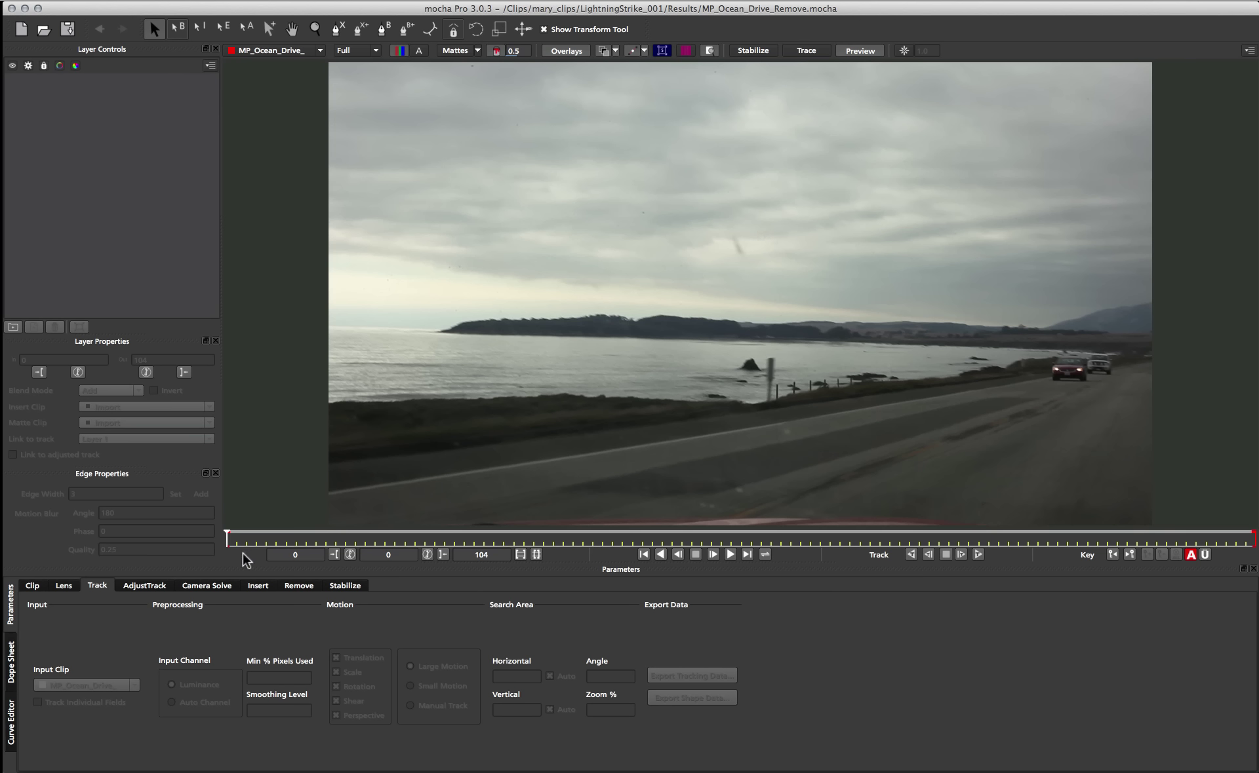
drag(562, 371, 600, 379)
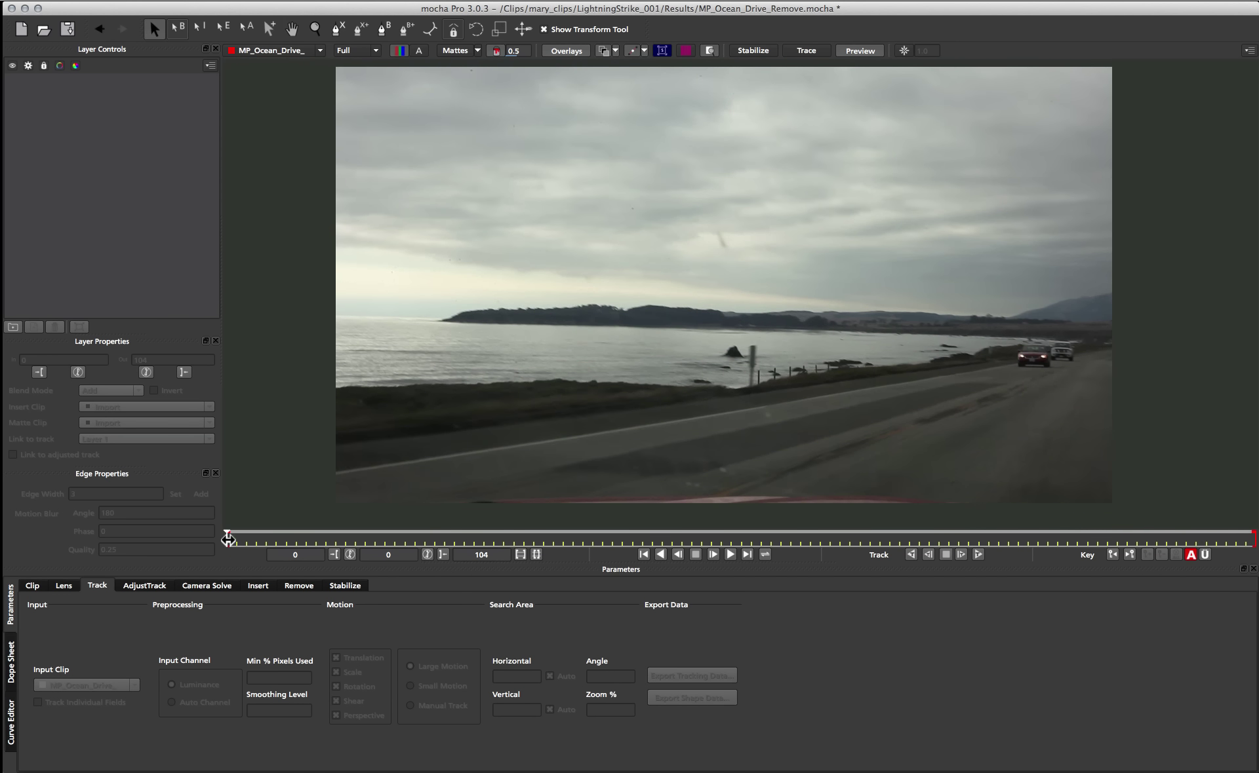
drag(228, 539, 354, 535)
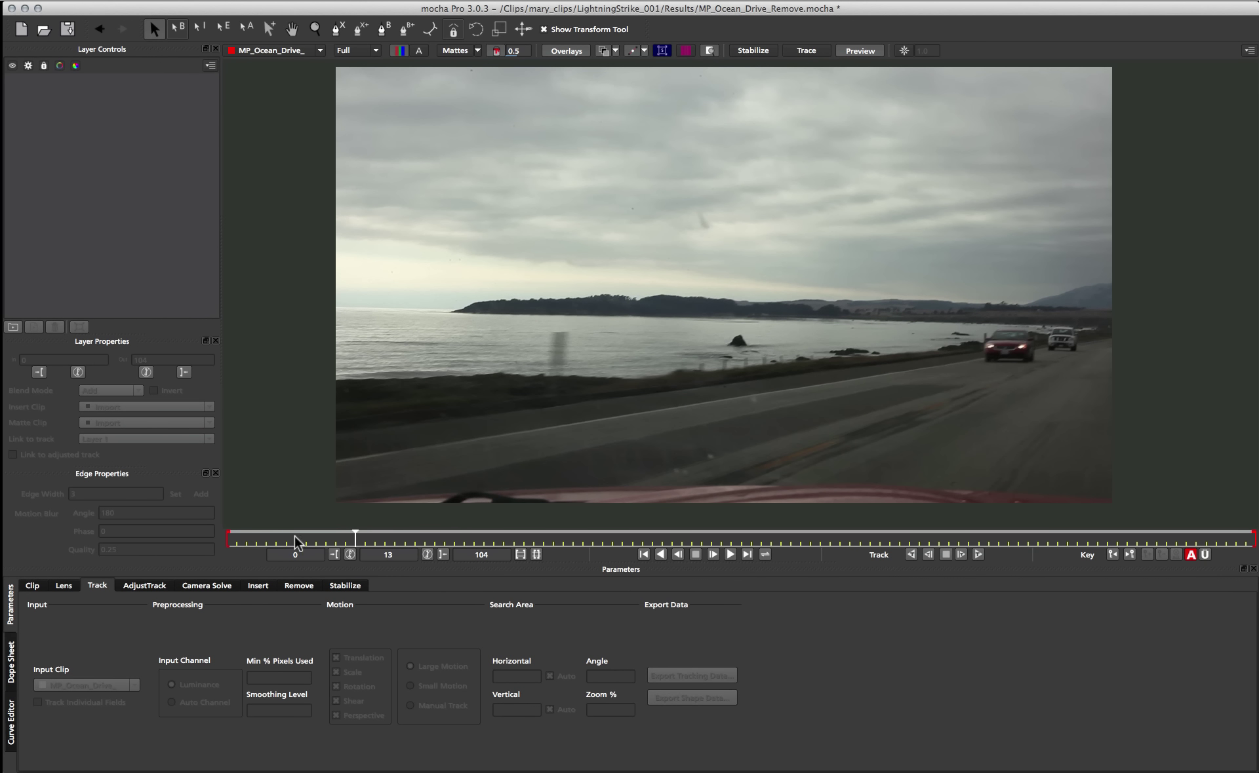
drag(354, 538, 325, 538)
Step: Draw a closed X-spline around the car hood, set translation-only tracking, and nudge its upper-left point
click(337, 29)
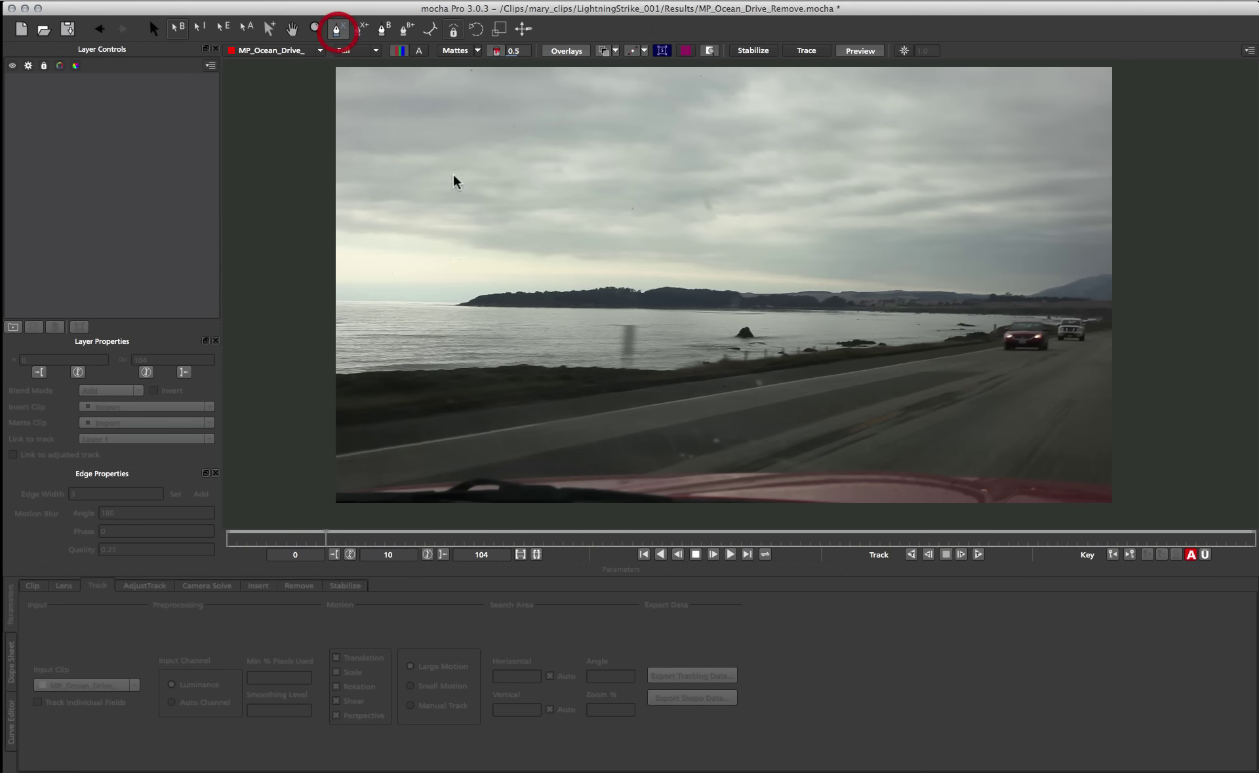
click(823, 467)
click(618, 472)
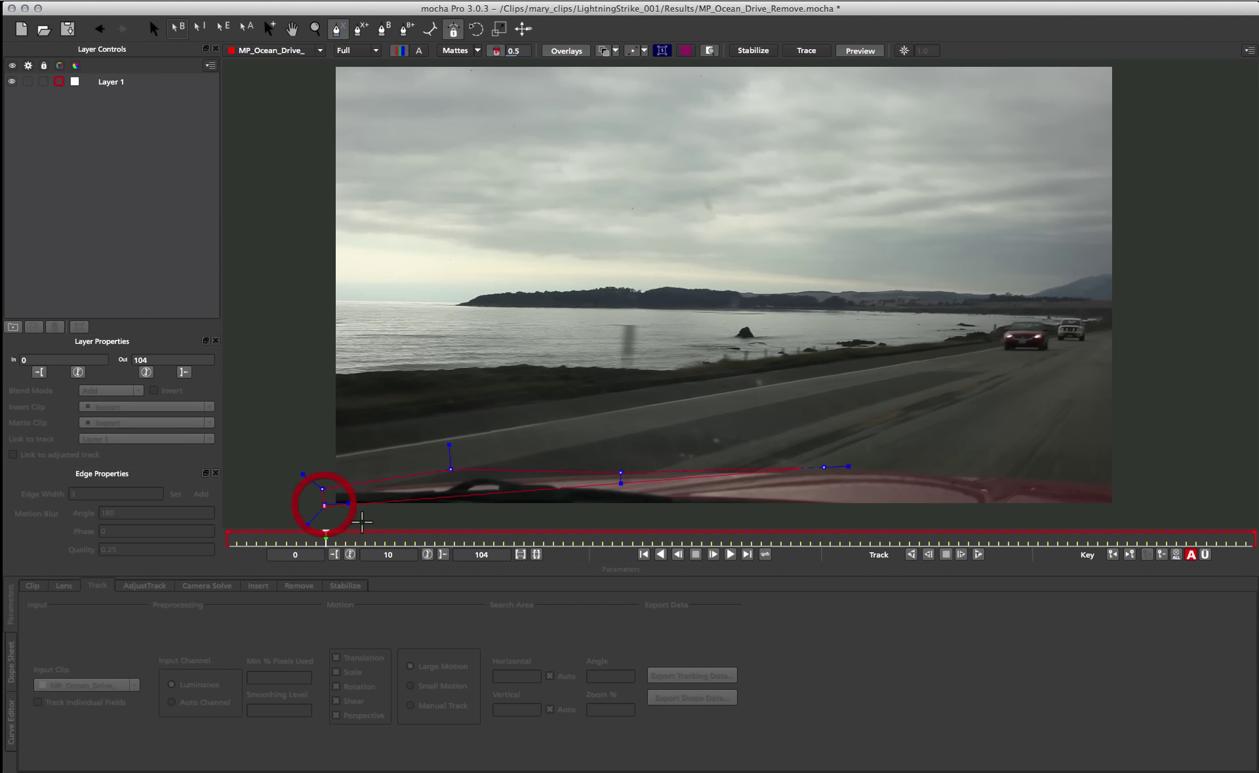
click(896, 509)
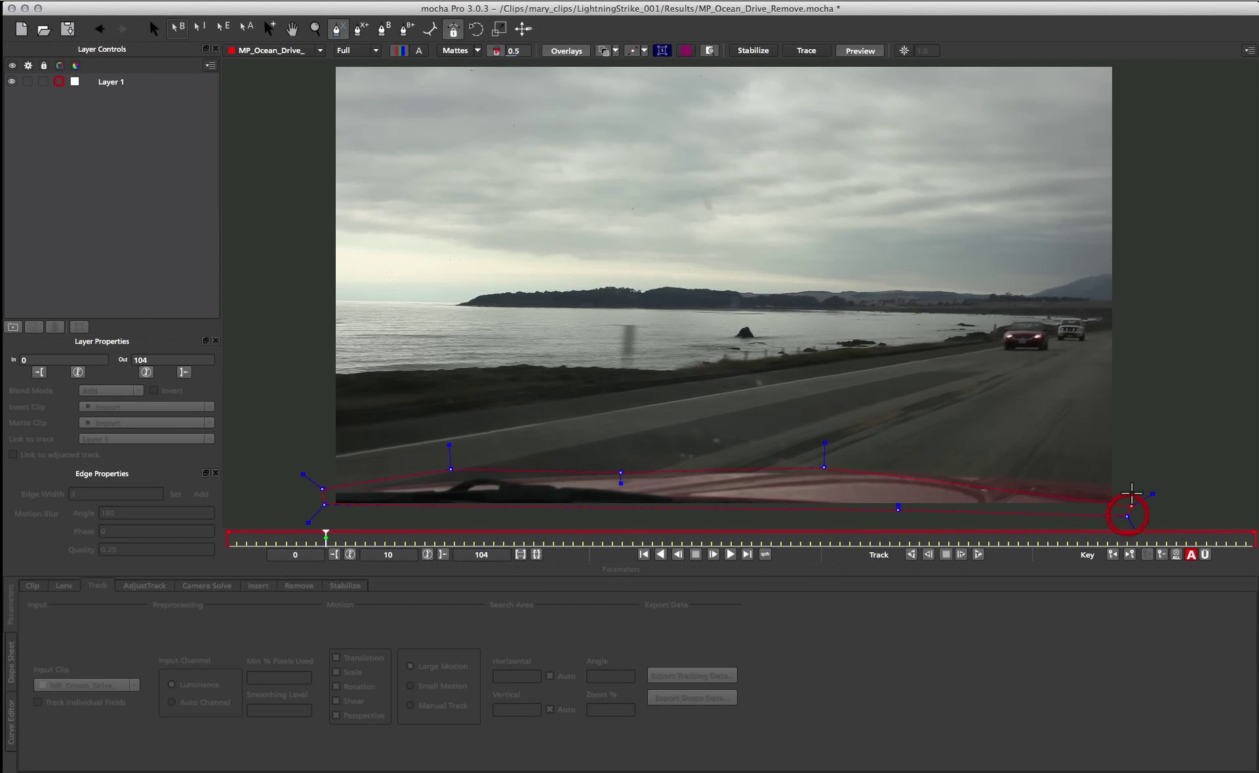
right_click(890, 468)
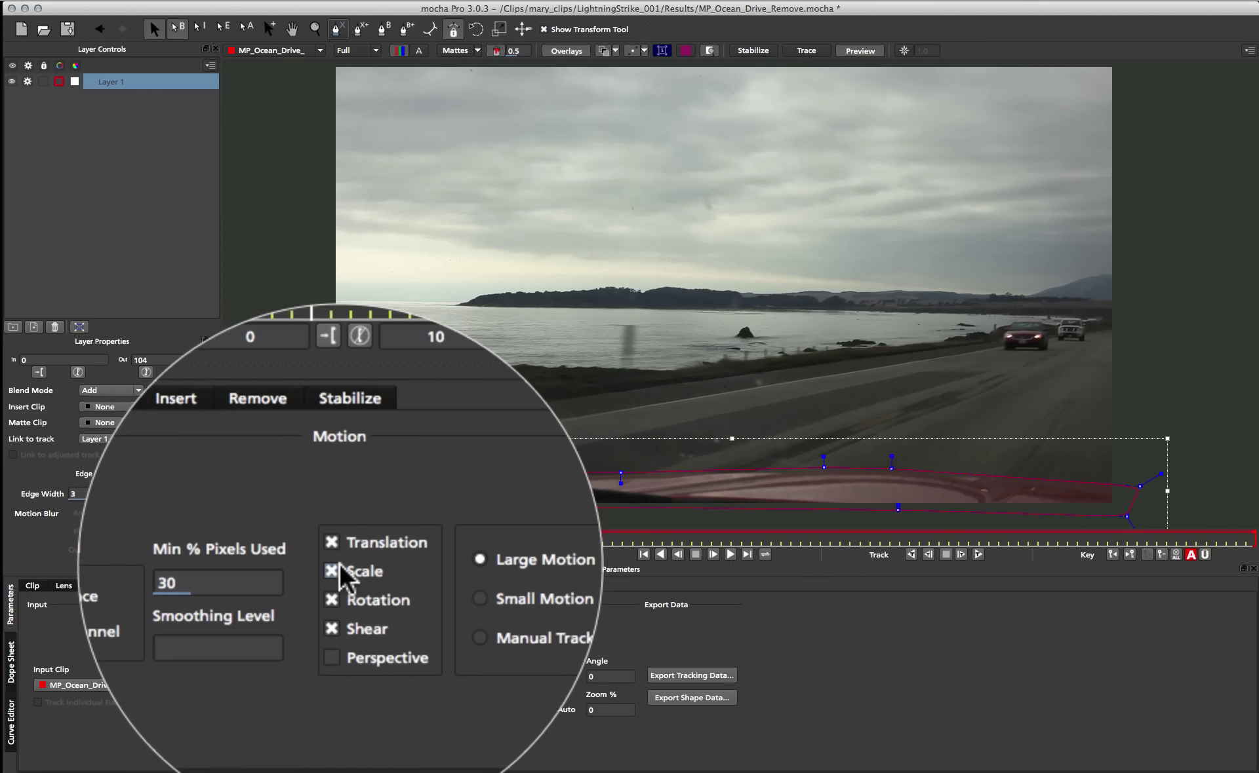
click(349, 576)
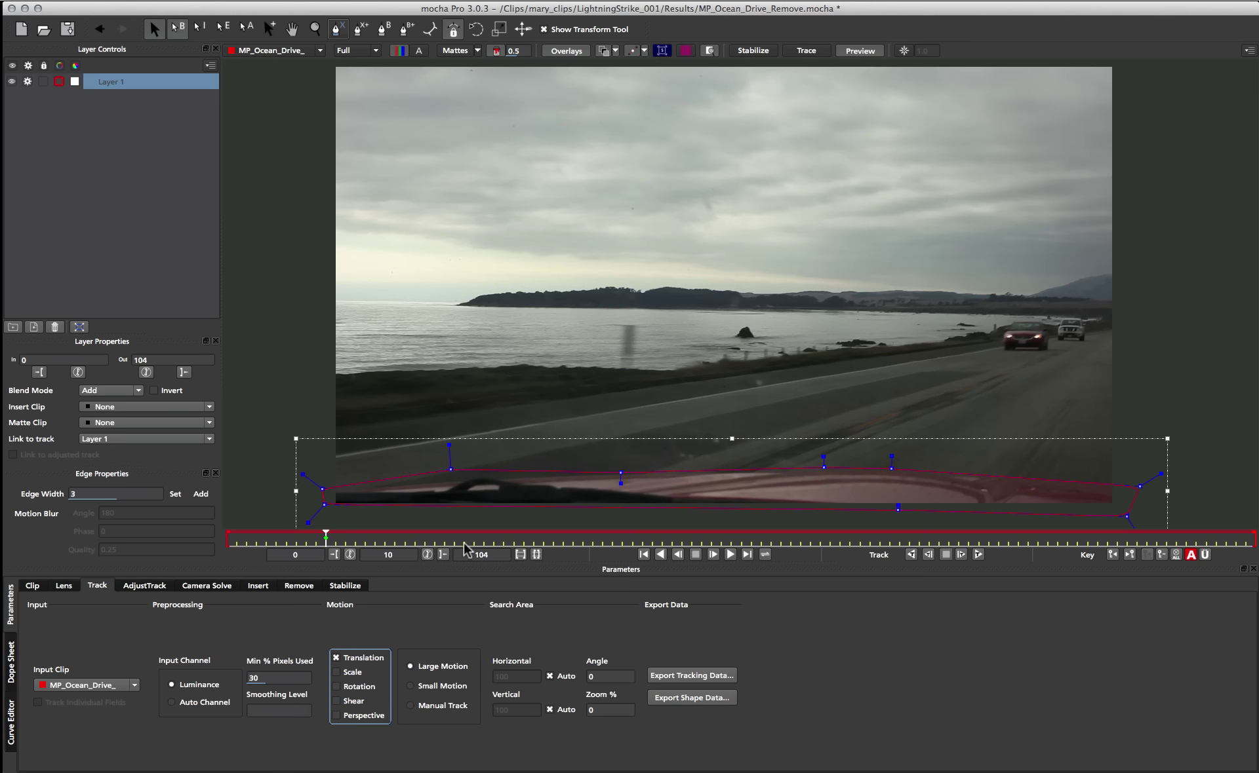
drag(452, 474, 443, 475)
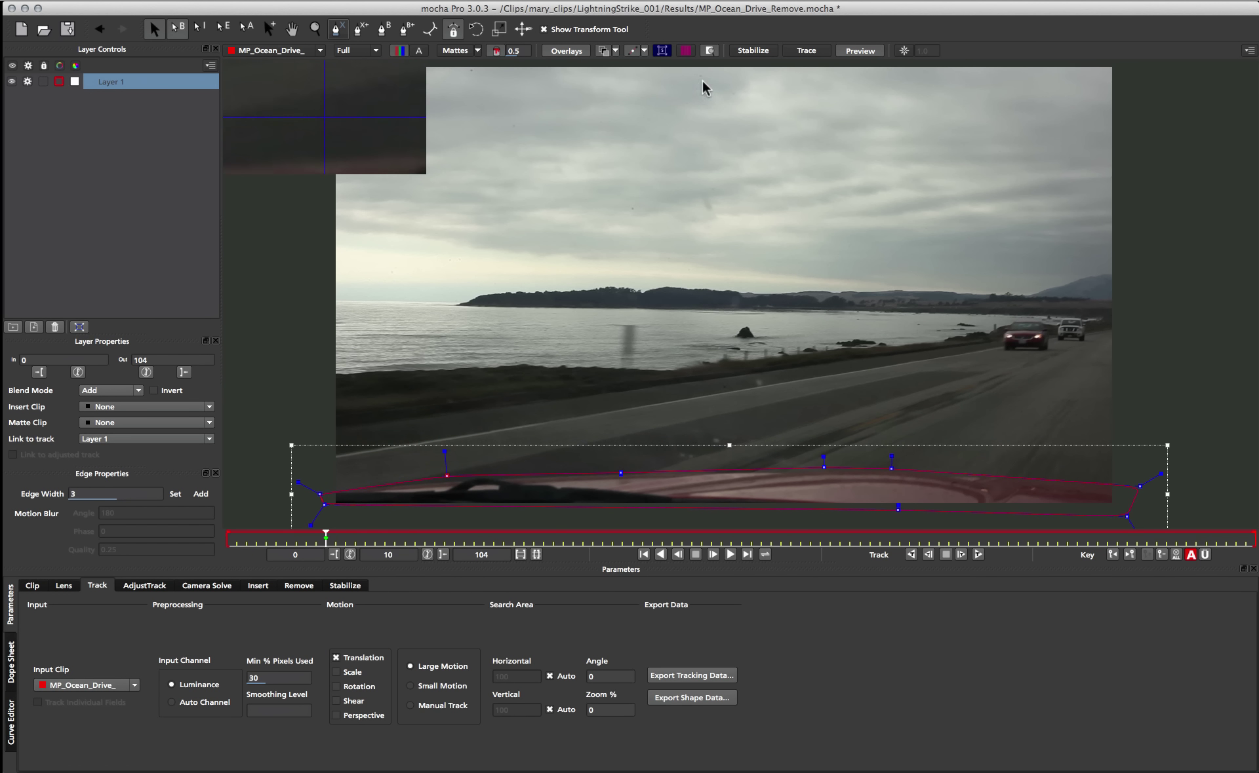
Step: Hide the loupe, track the hood shape forward, and check it at frames 10, 19 and 85
click(710, 52)
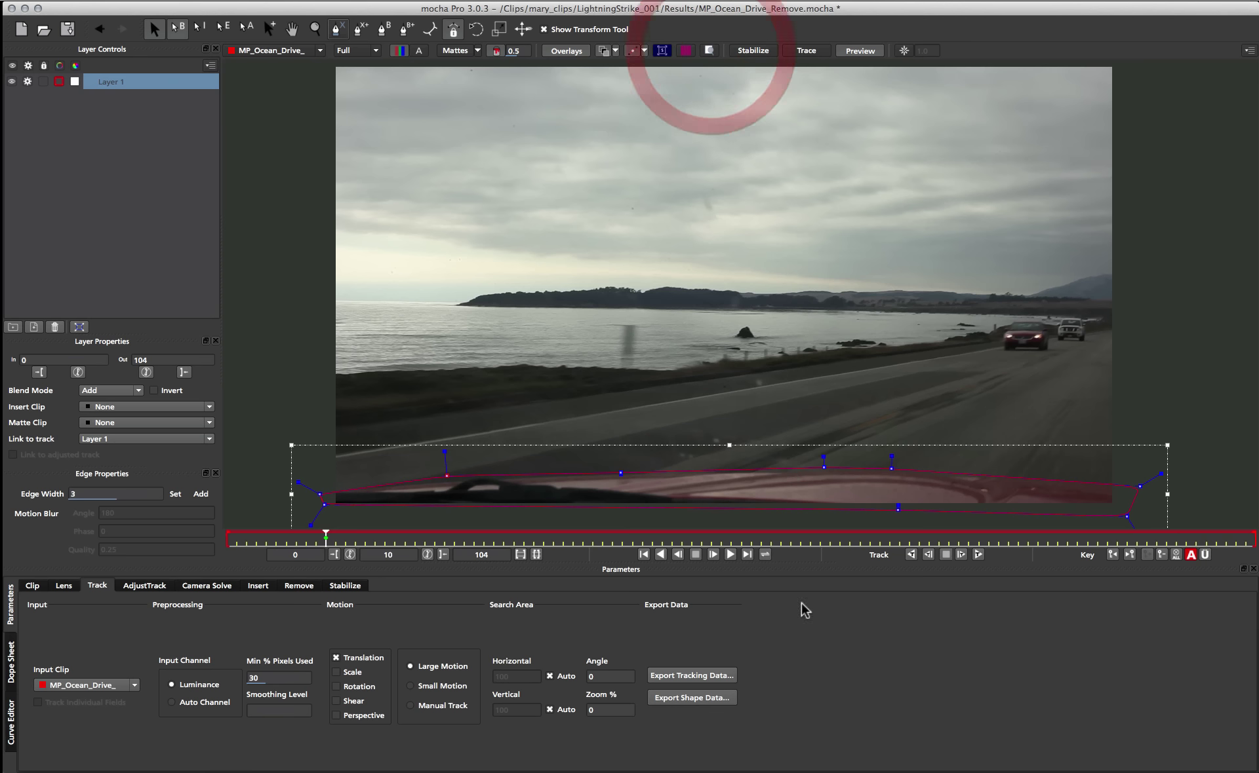
click(978, 555)
click(253, 543)
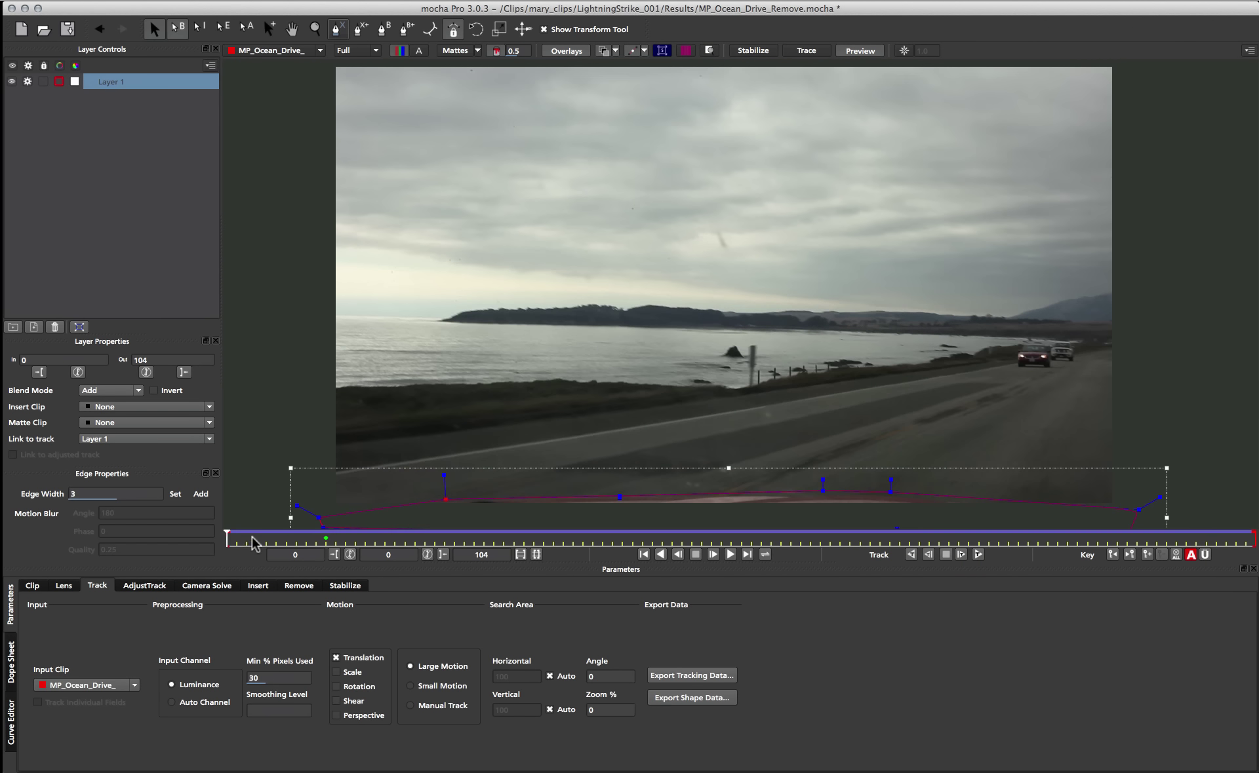
drag(226, 540, 320, 550)
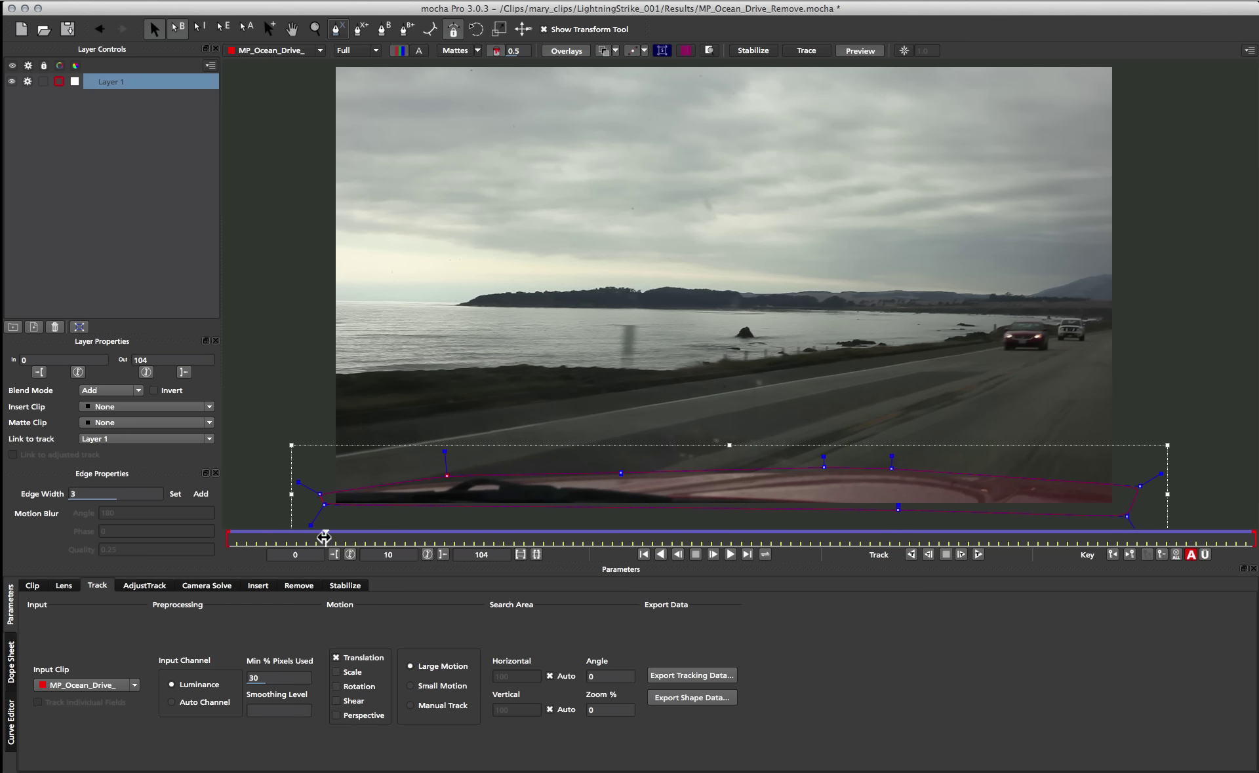
drag(325, 537, 296, 533)
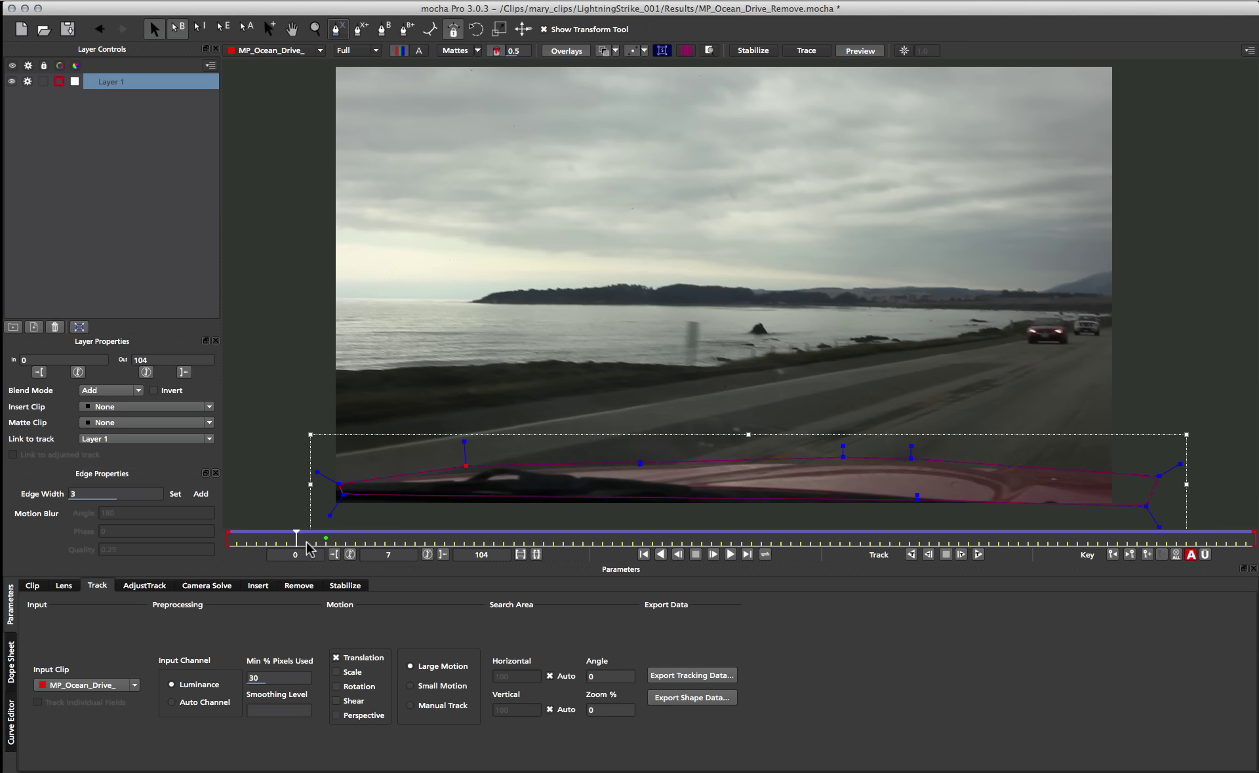
drag(297, 538, 92, 483)
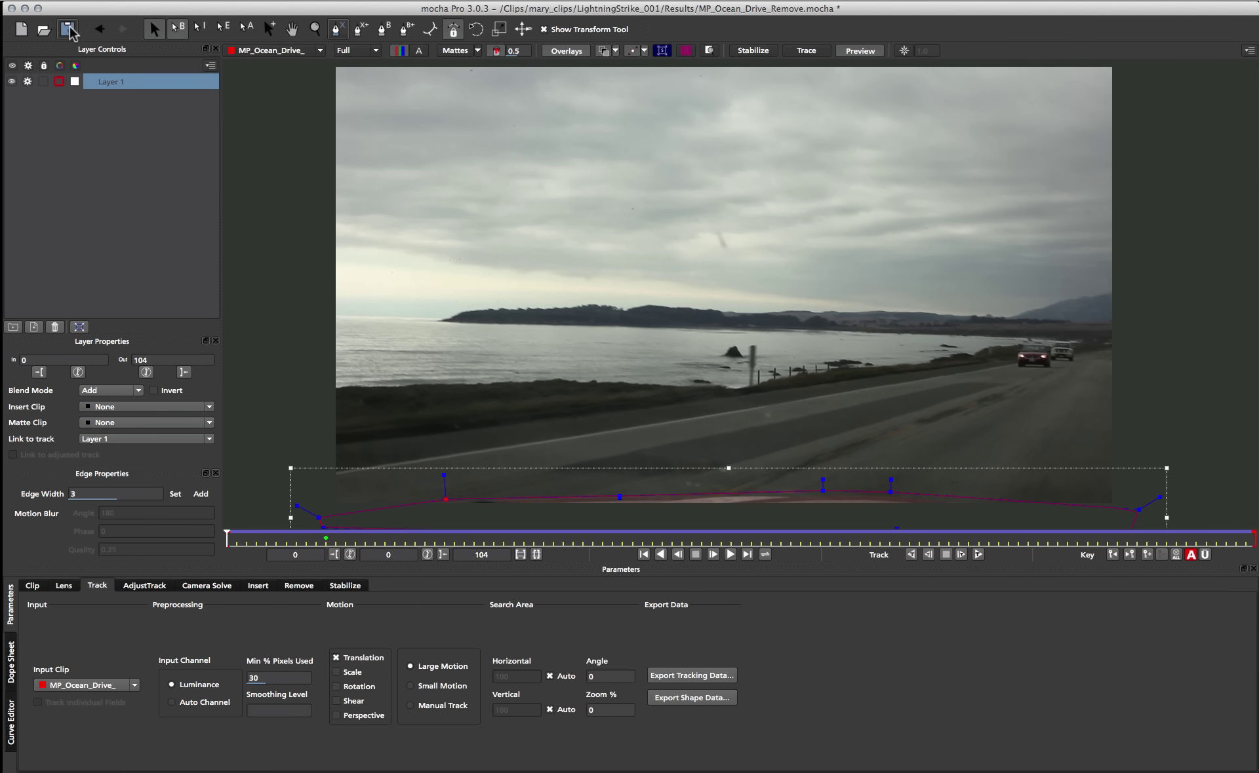
Step: Rename Layer 1 to 'rough track' and hide its outline
double_click(117, 79)
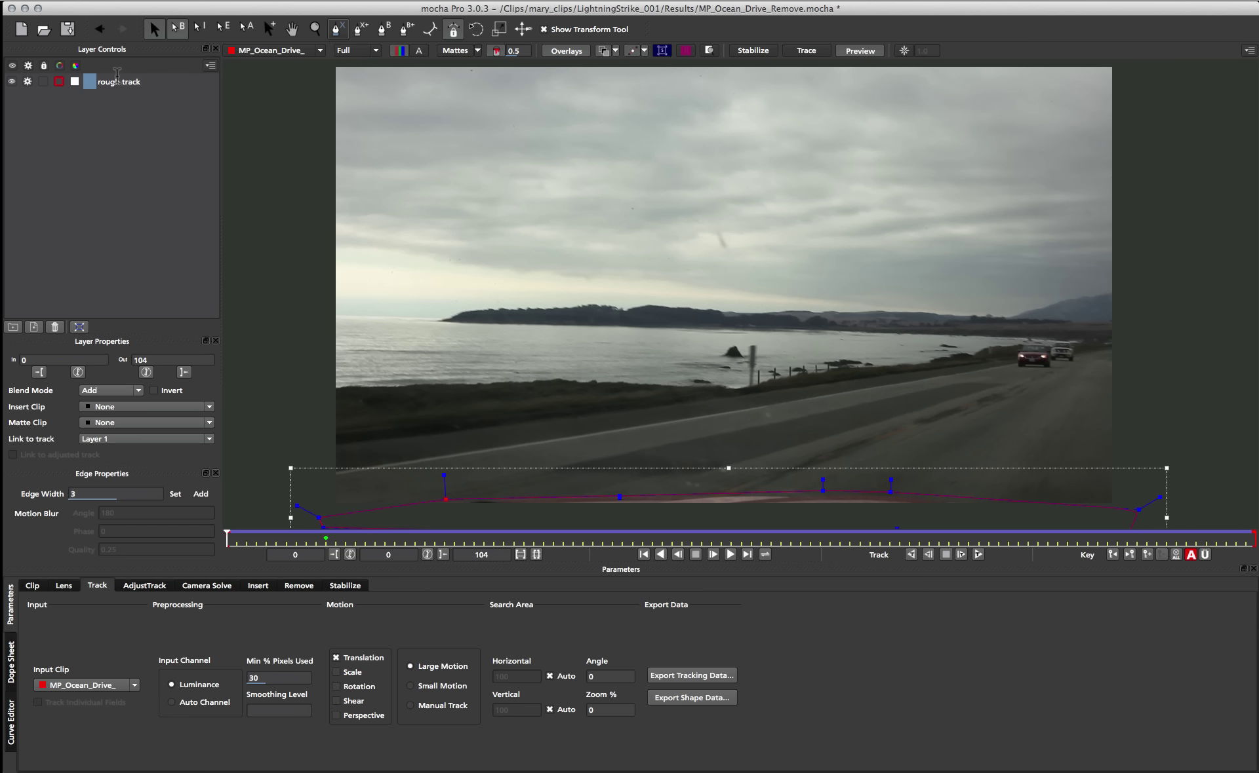
text(rough track)
key(Return)
click(11, 81)
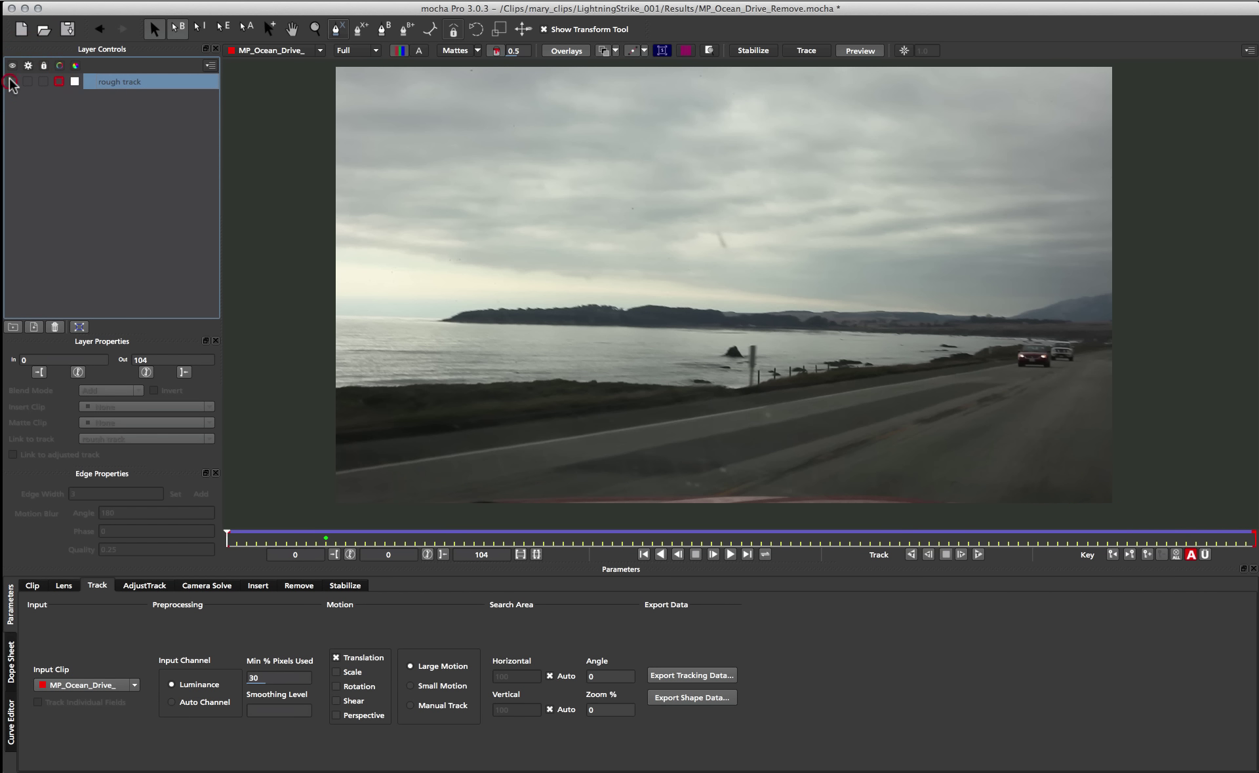
Step: Draw a closed four-point X-spline around the dirt speck
click(338, 30)
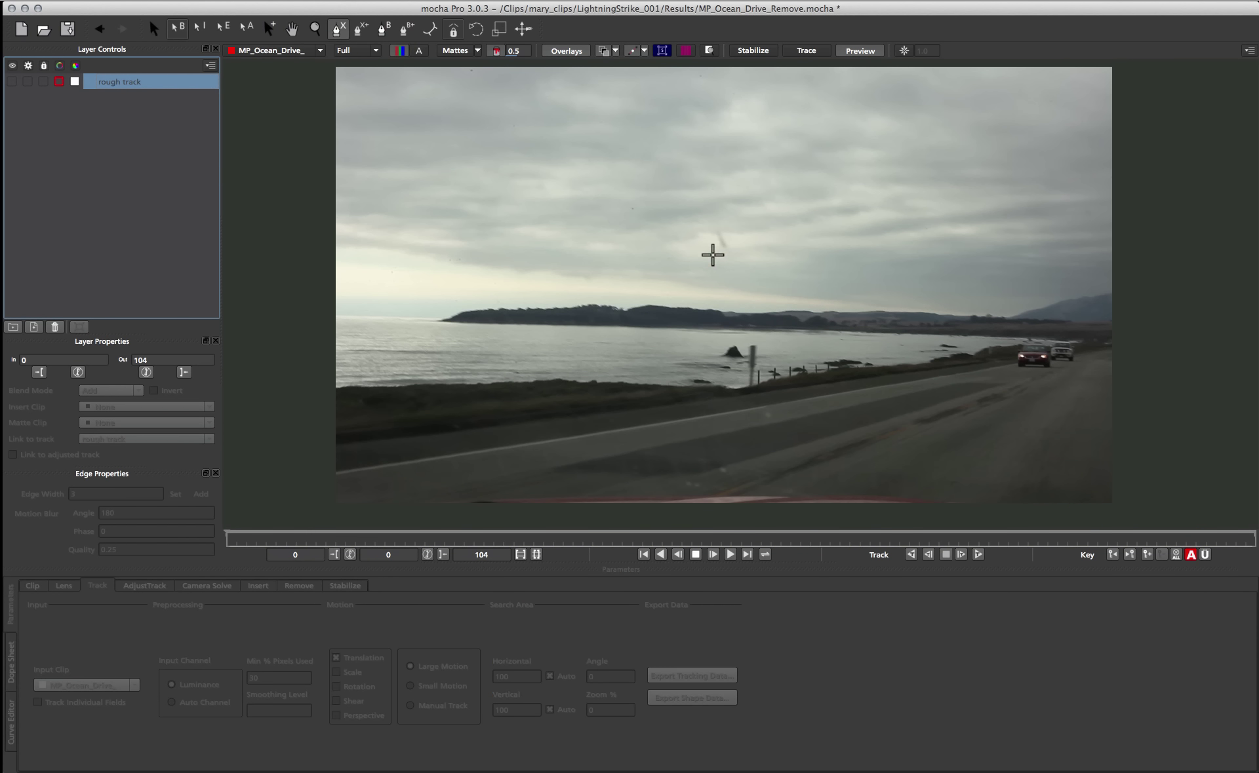
click(723, 222)
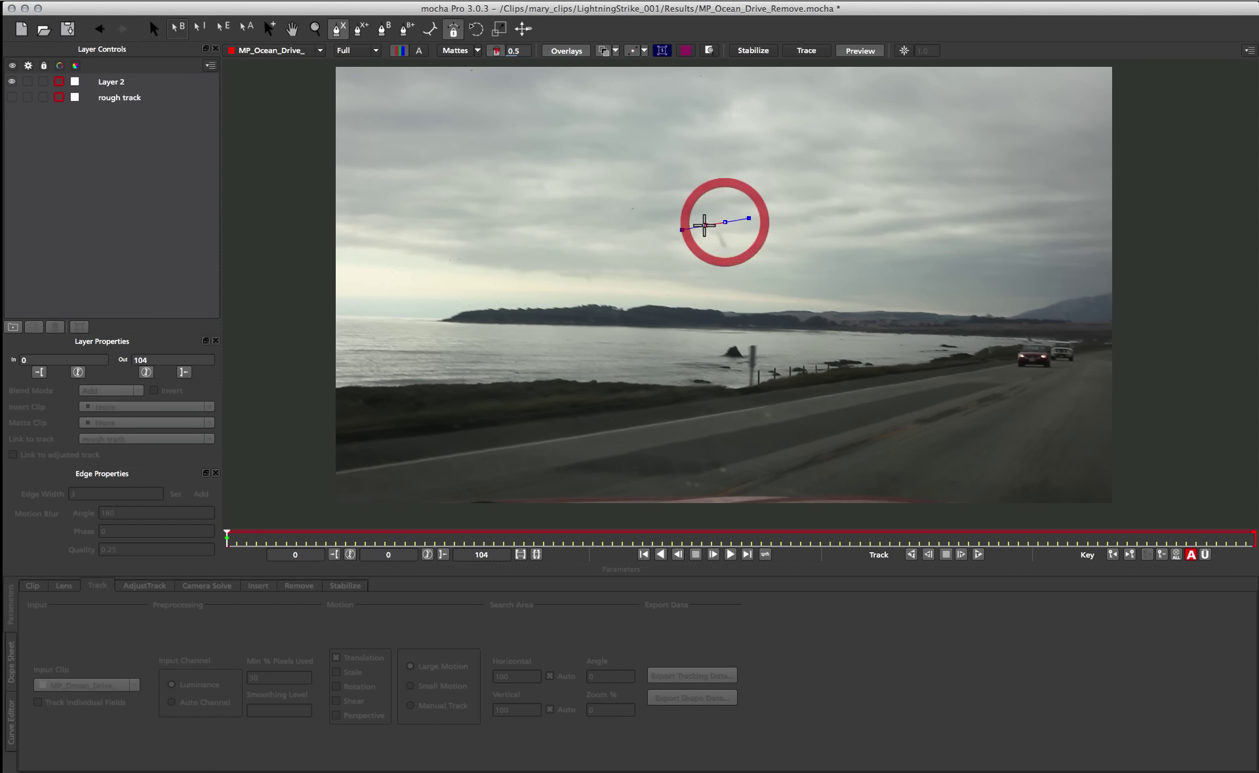
click(701, 228)
click(714, 261)
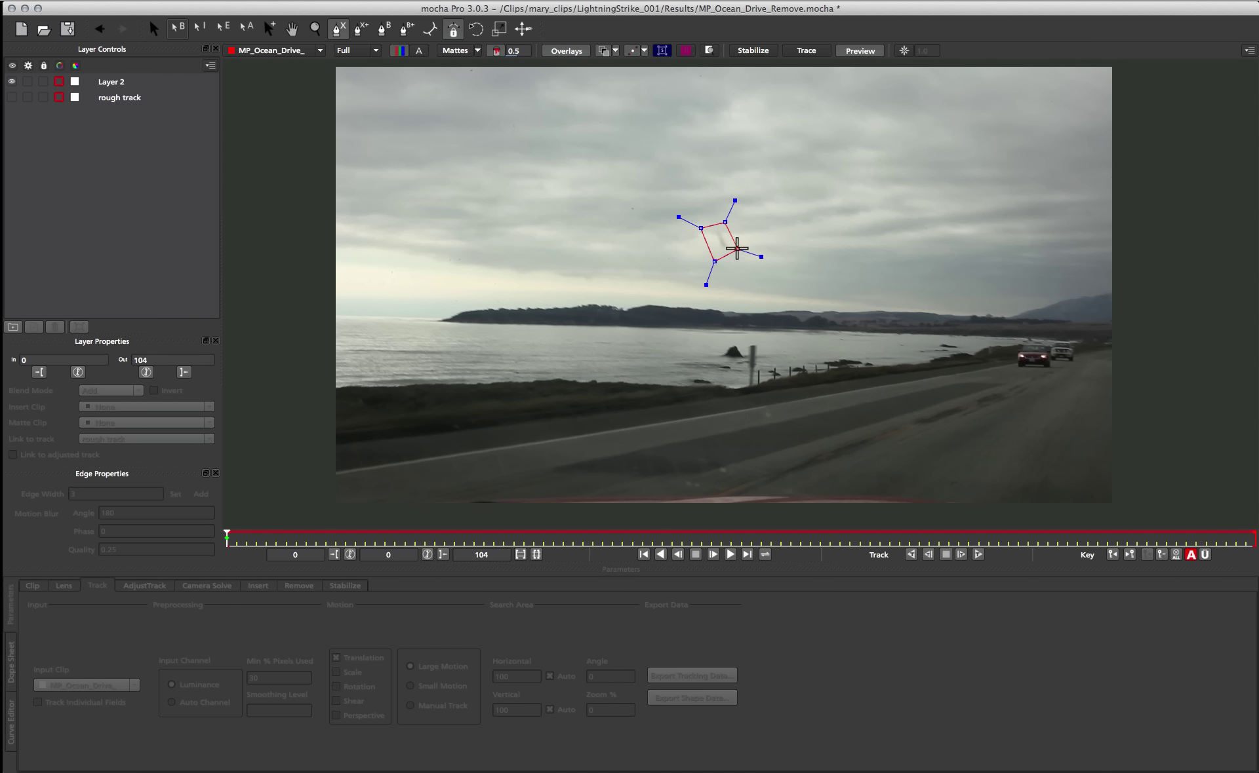
click(738, 249)
right_click(736, 248)
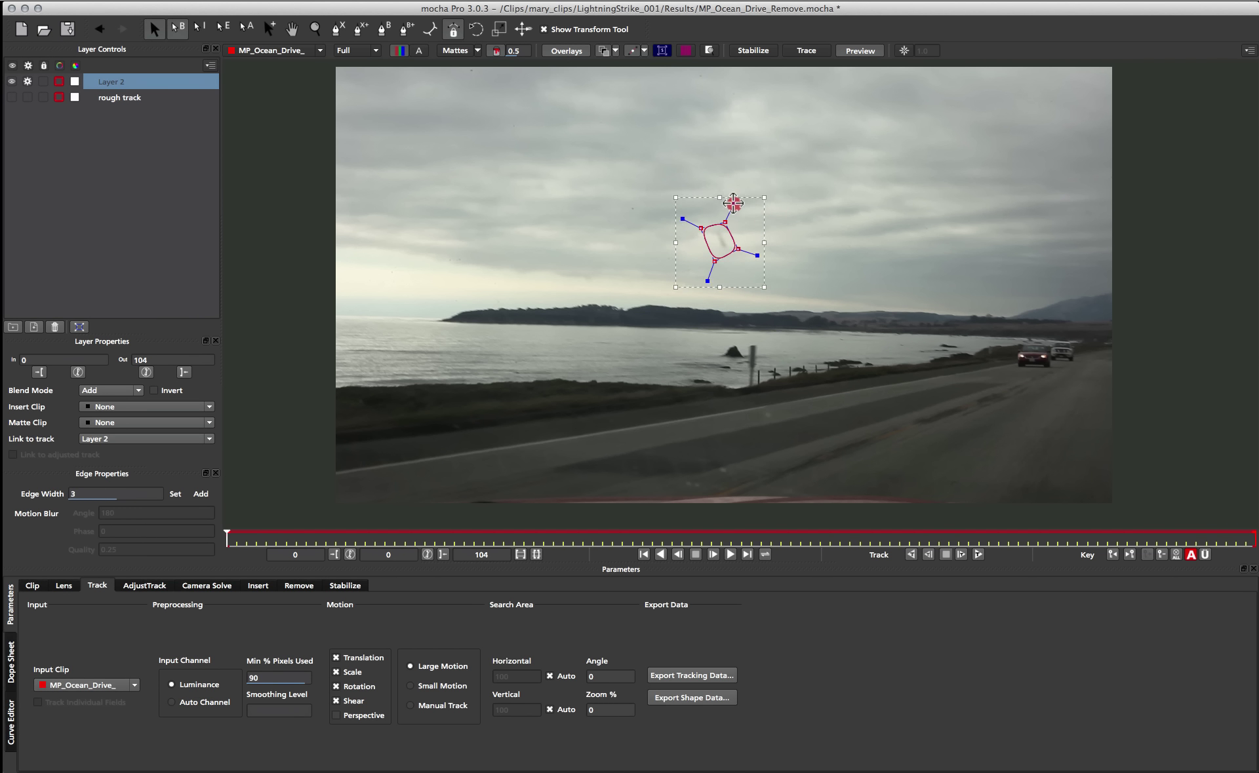
Step: Refine the speck outline's points and link the shape to track 'rough track'
click(726, 214)
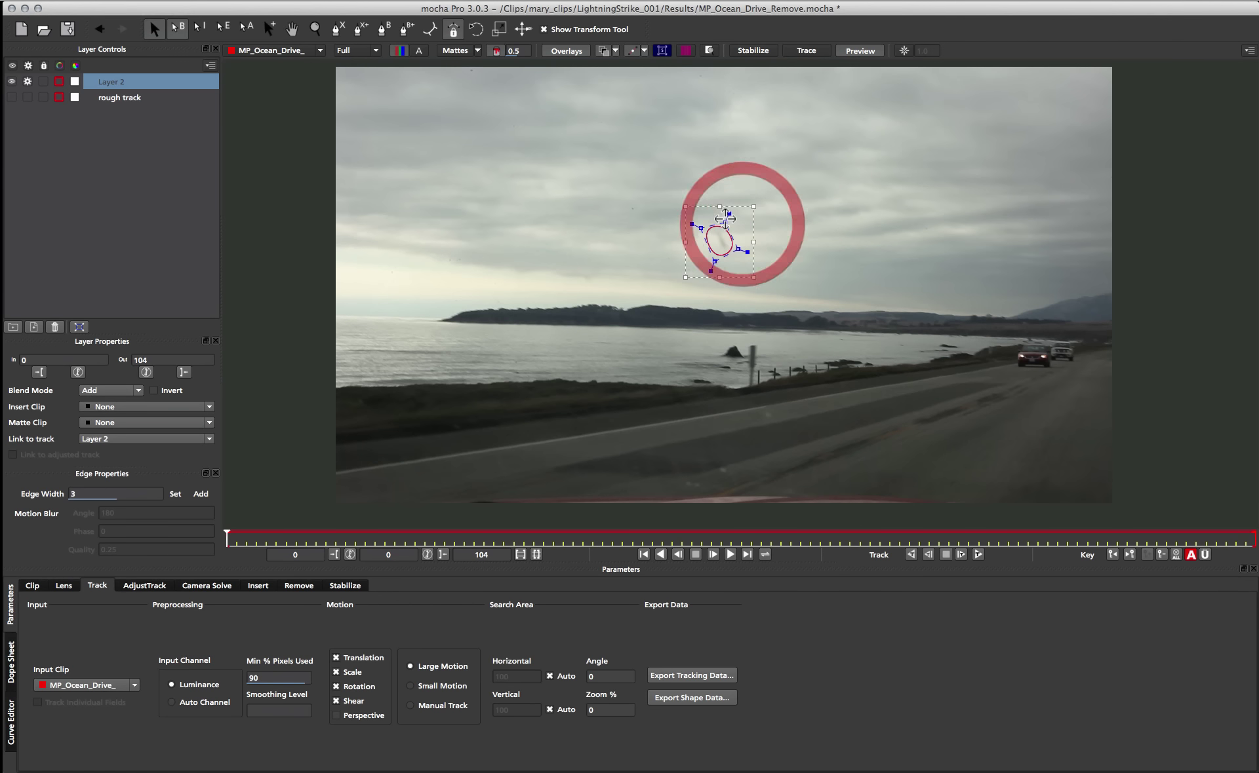
click(721, 208)
click(701, 220)
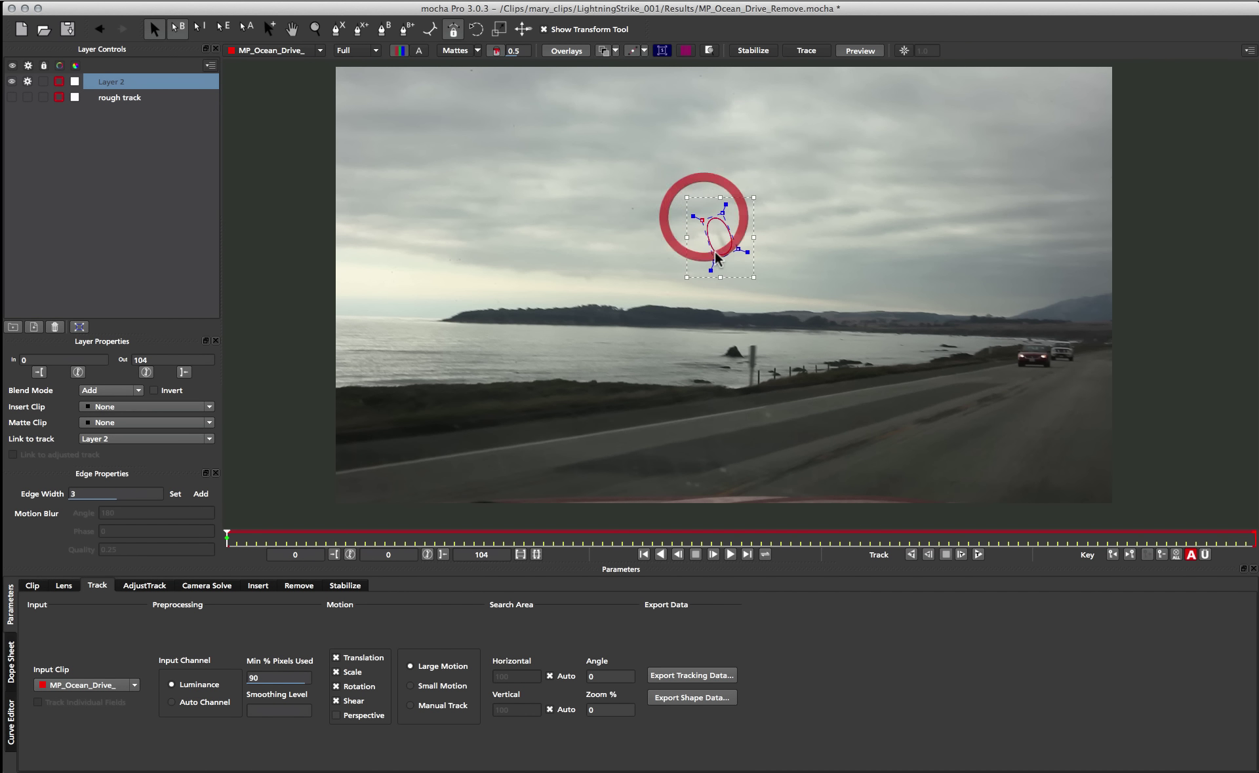
click(738, 249)
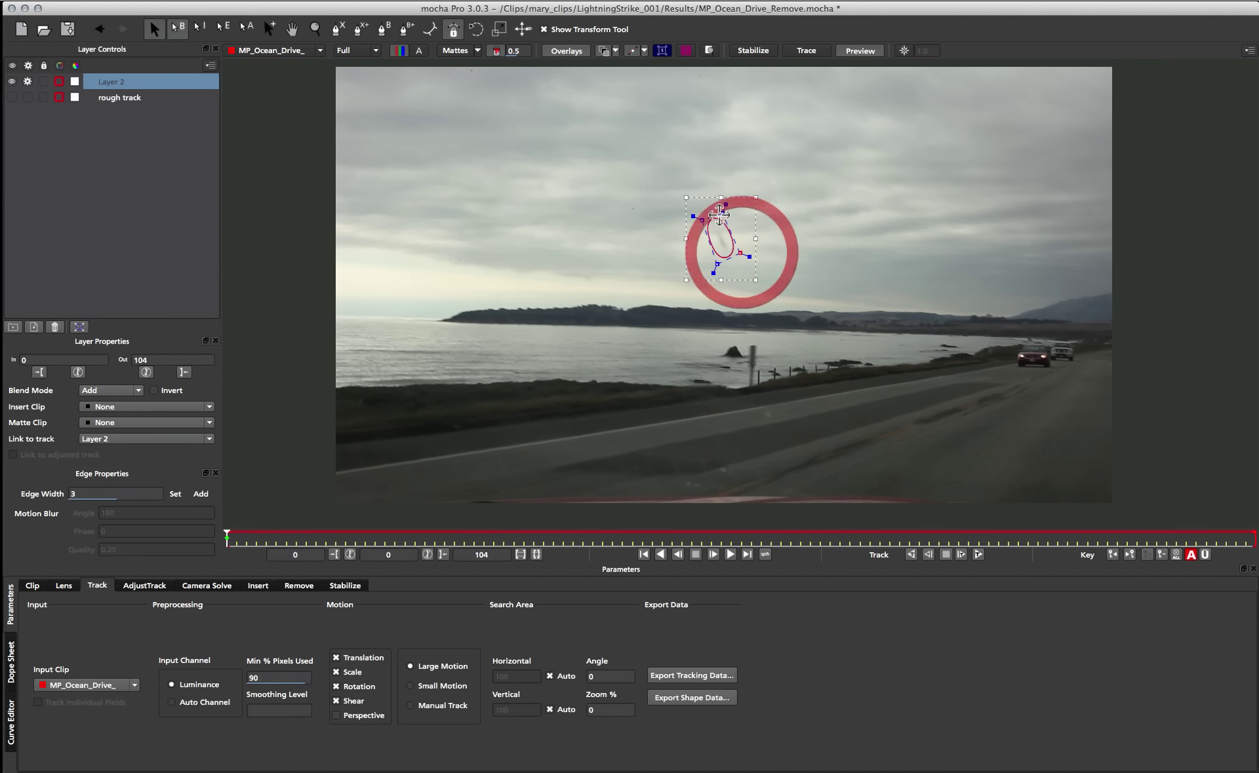
click(699, 219)
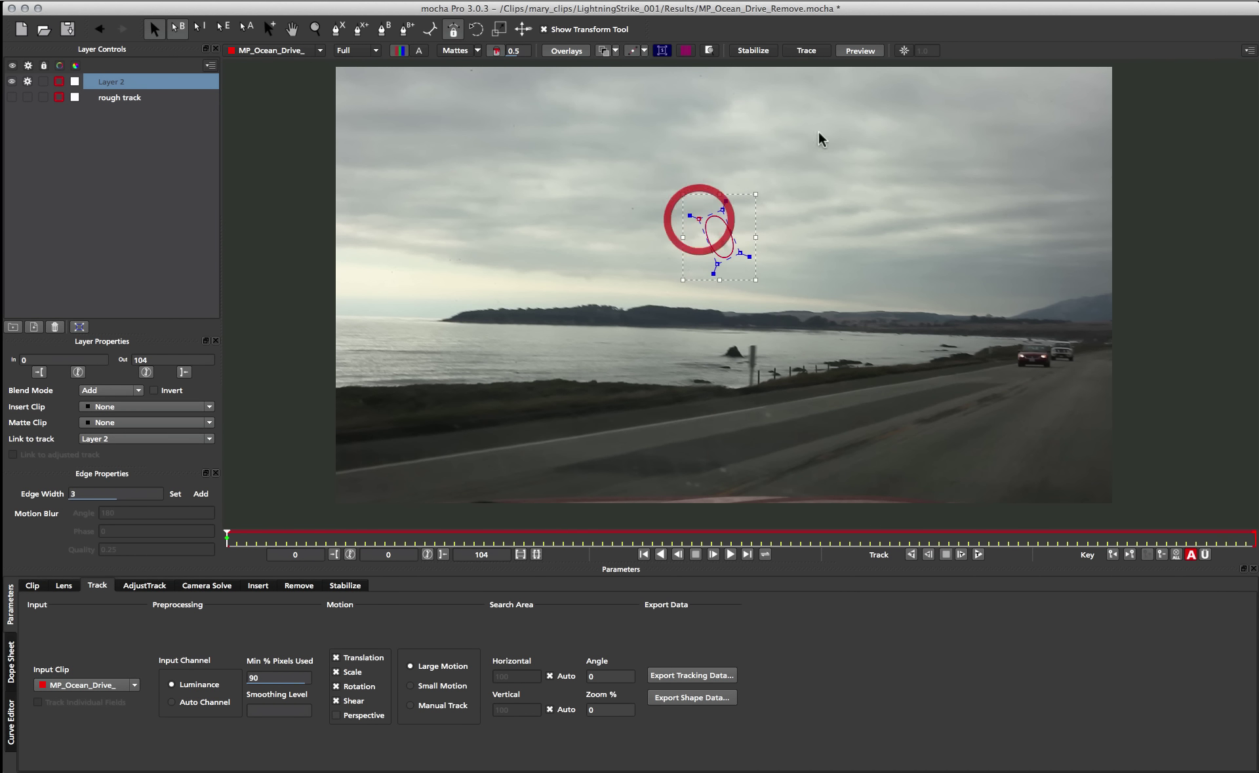
click(716, 265)
click(741, 254)
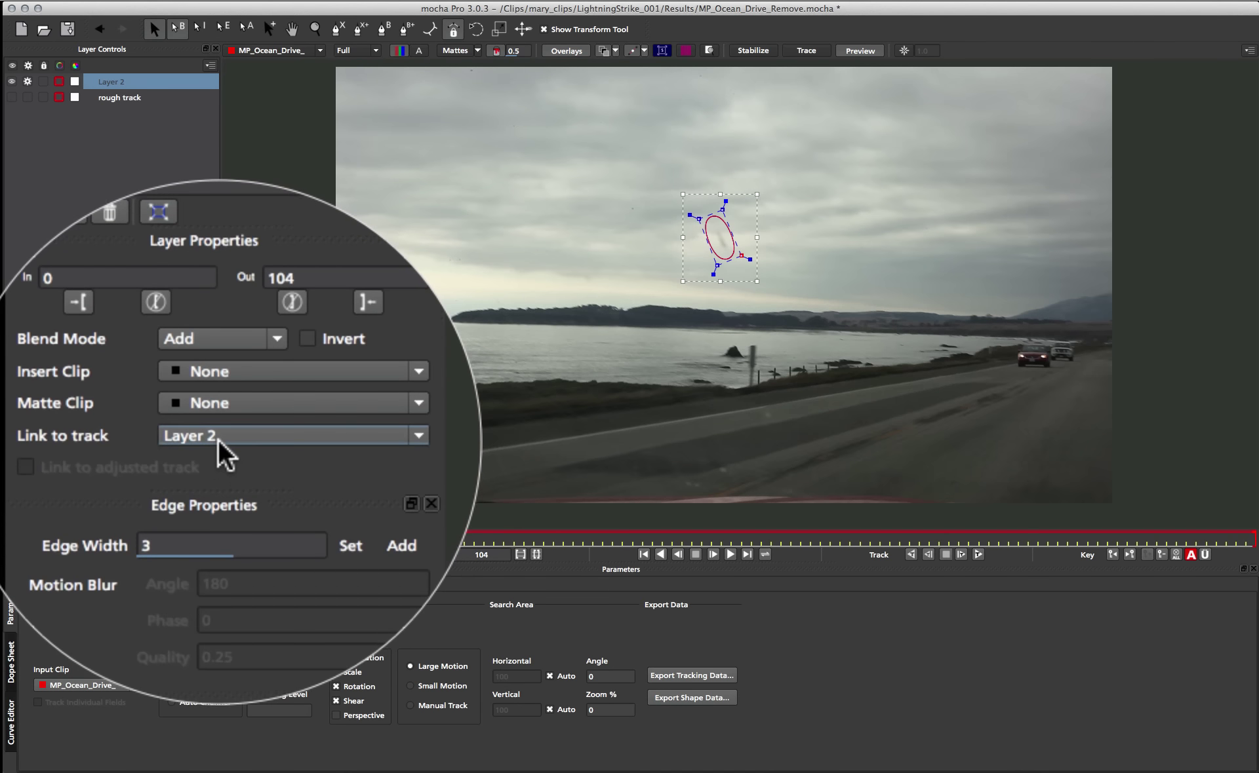
click(108, 437)
click(107, 460)
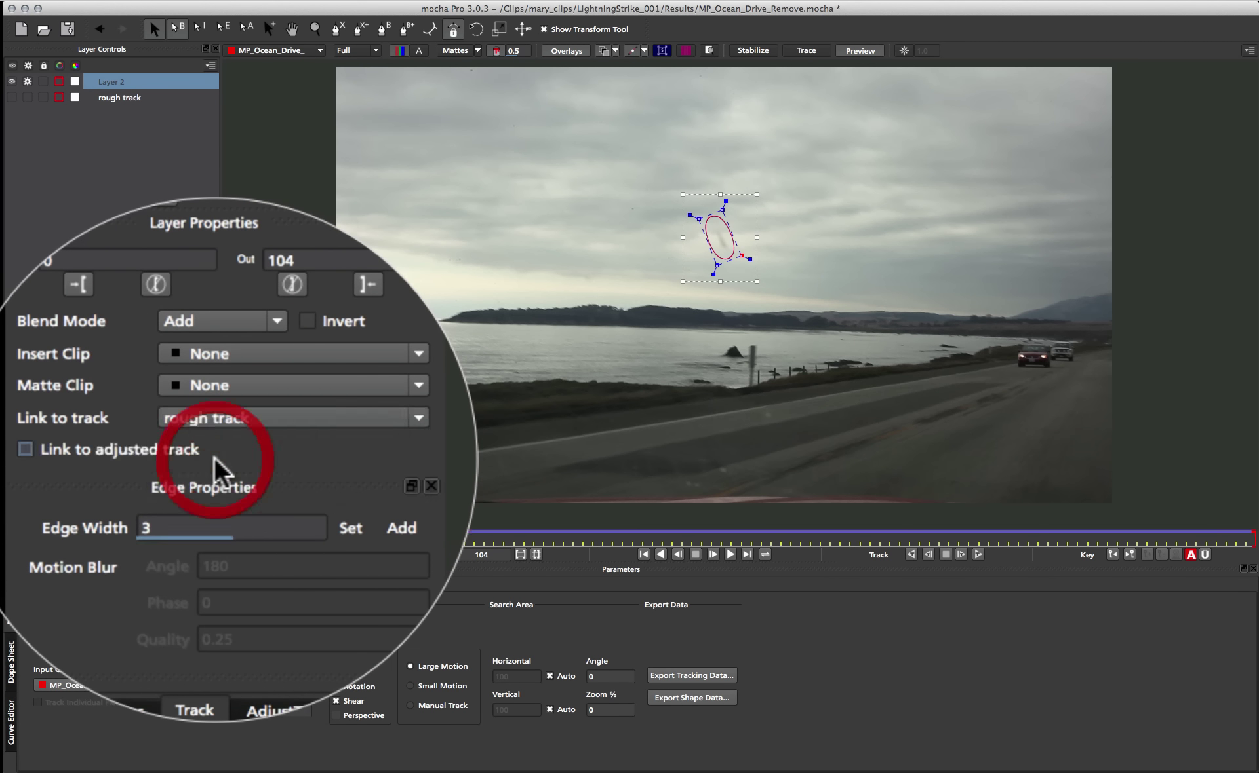
double_click(112, 82)
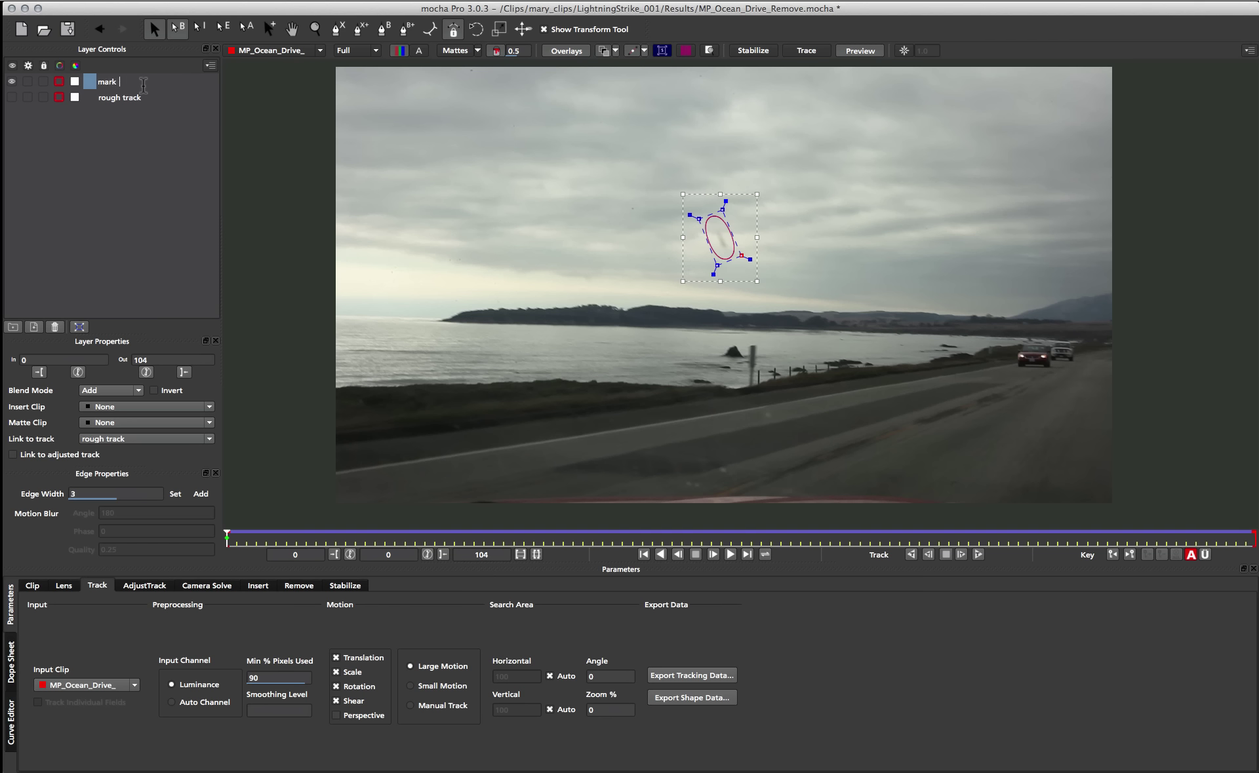
text(mark remove)
key(Return)
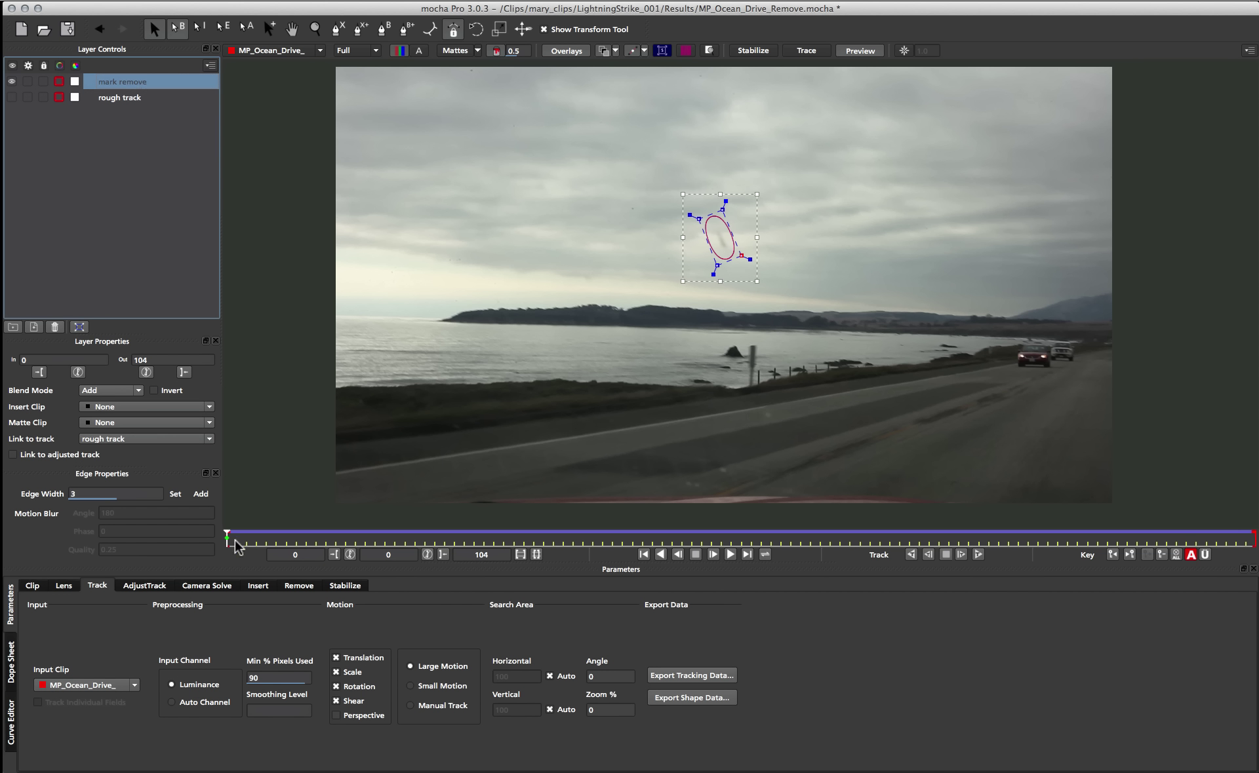
drag(228, 541, 735, 552)
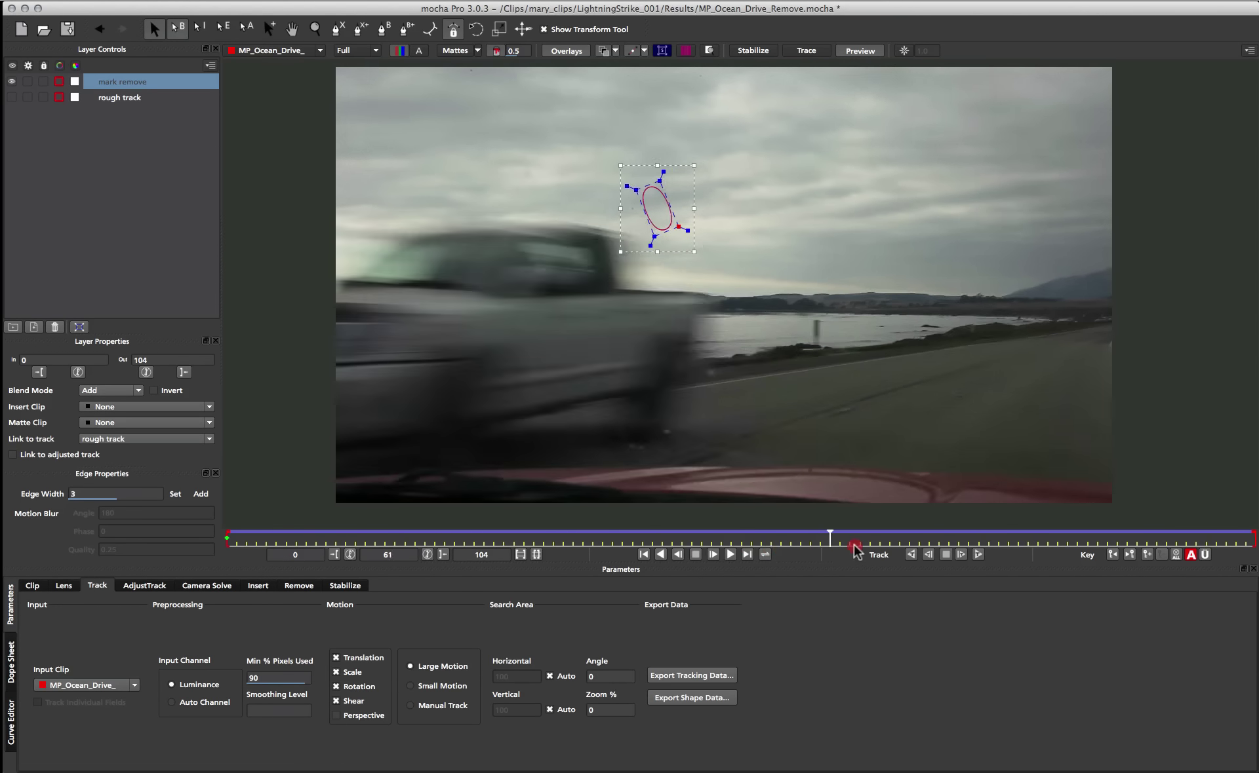
drag(855, 549, 957, 536)
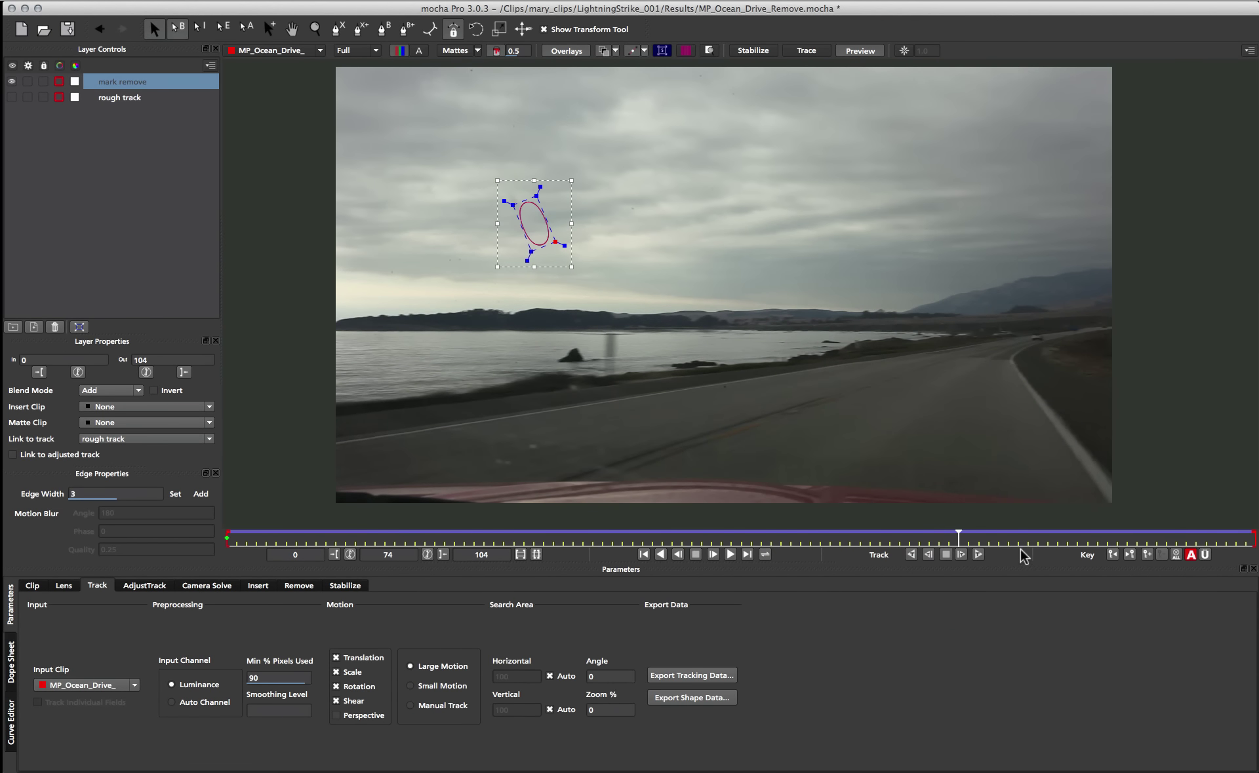
drag(957, 536, 140, 509)
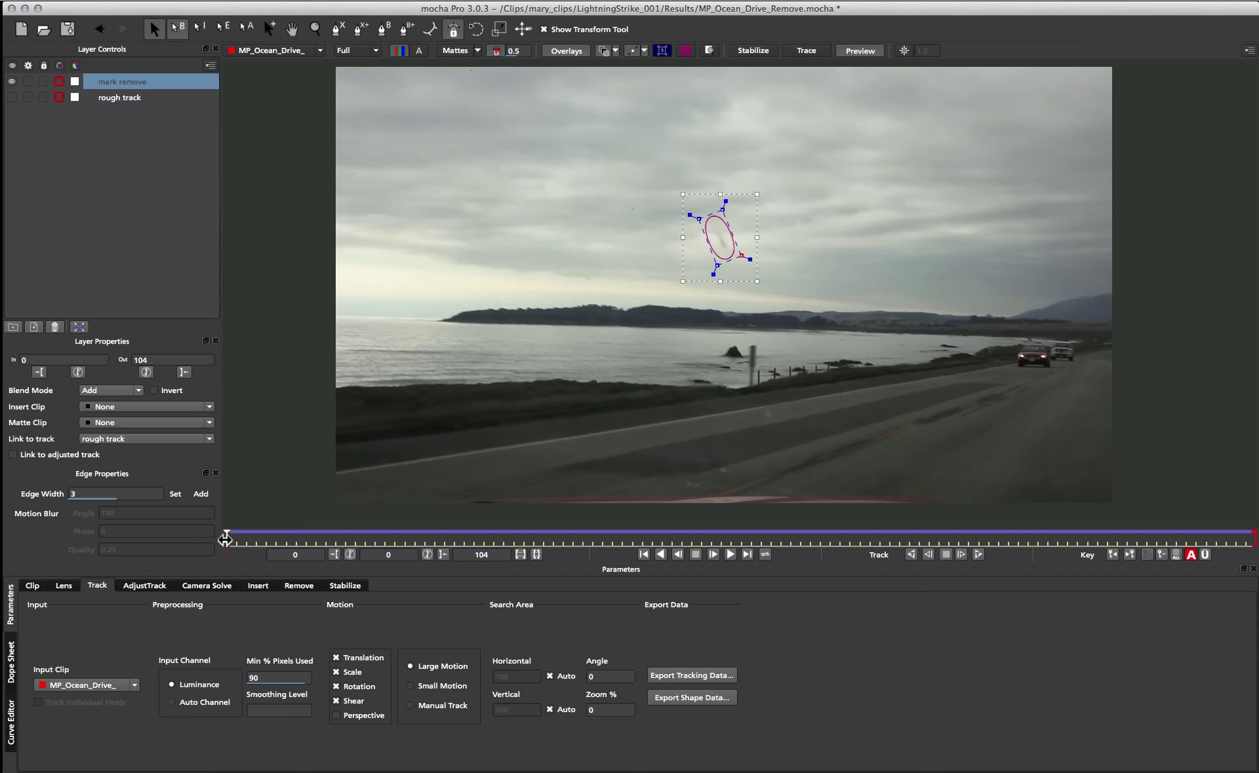
drag(225, 539, 1252, 539)
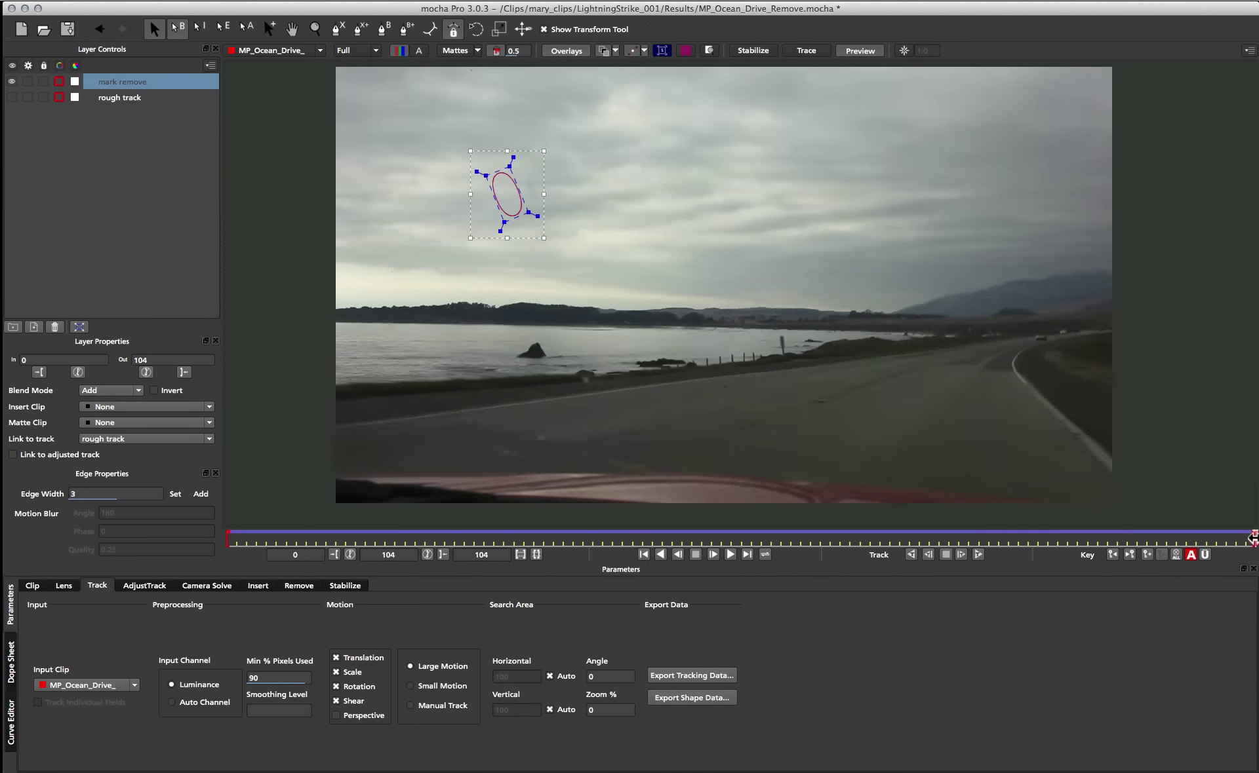
key(space)
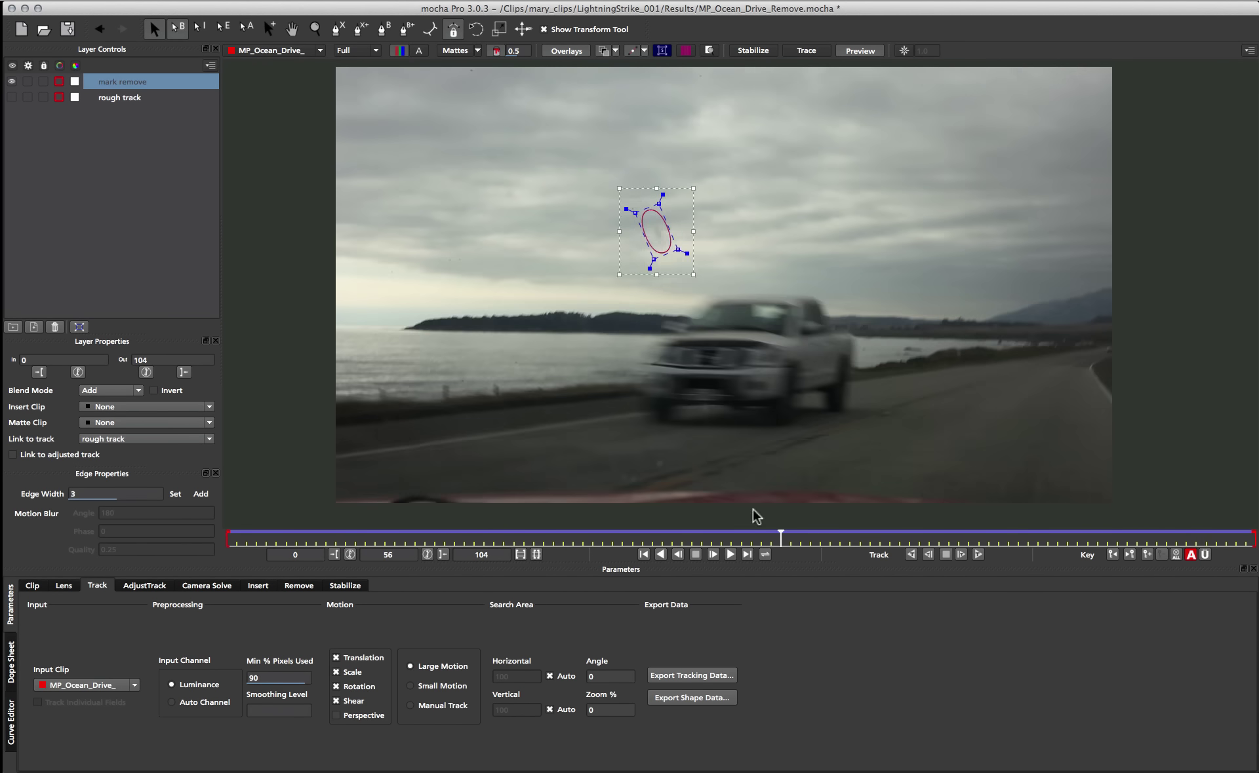
drag(607, 262, 533, 211)
click(1024, 547)
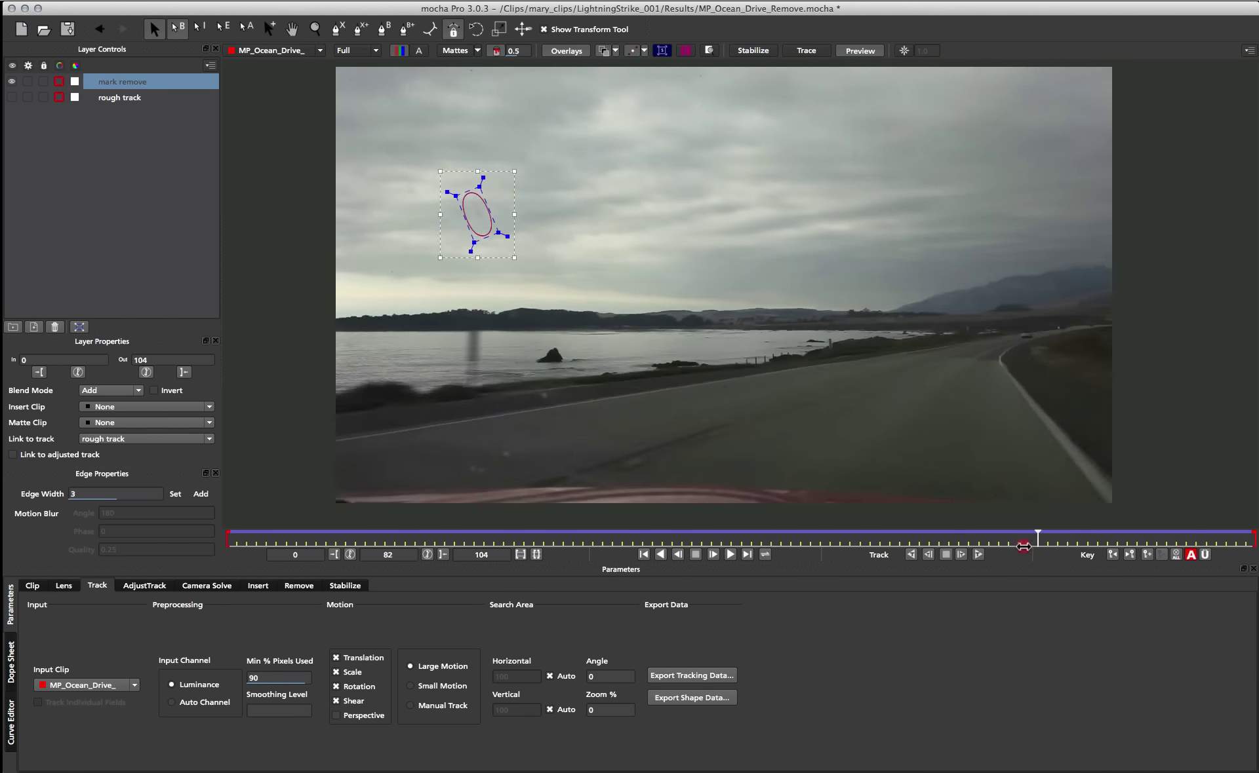
drag(1023, 547, 3, 488)
key(space)
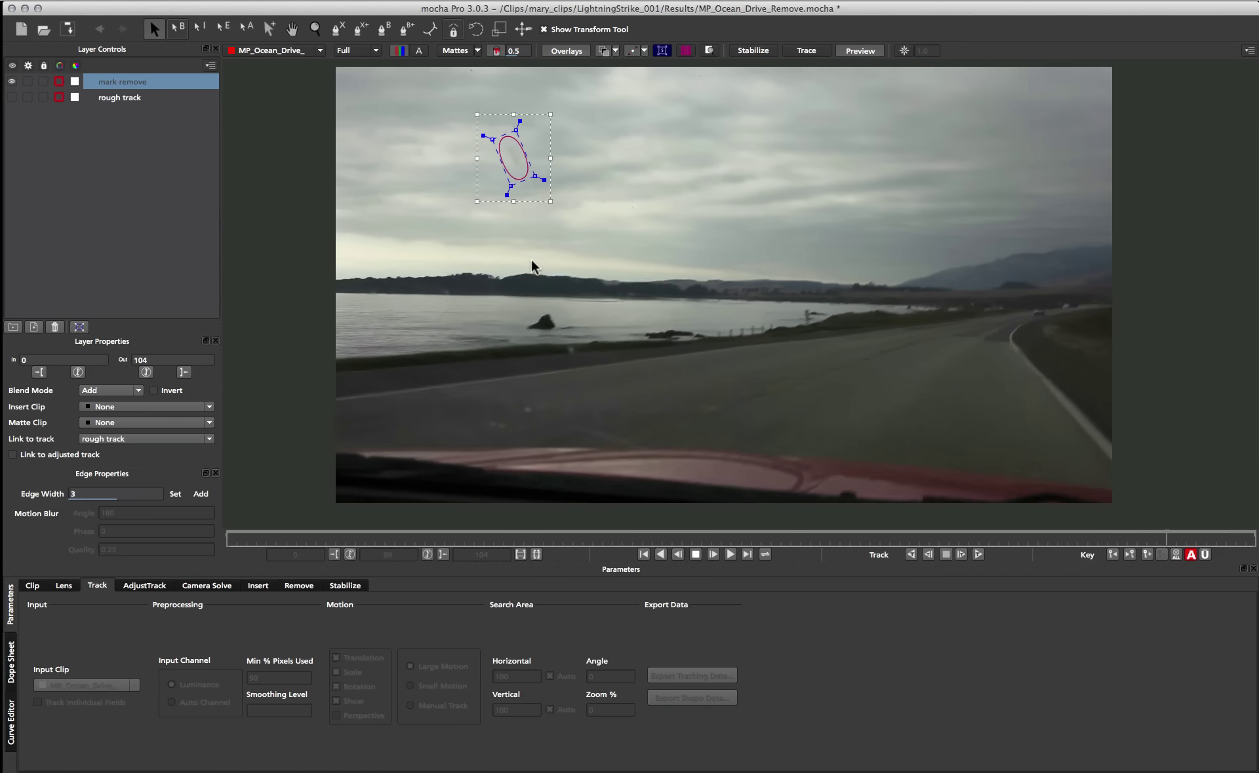
key(space)
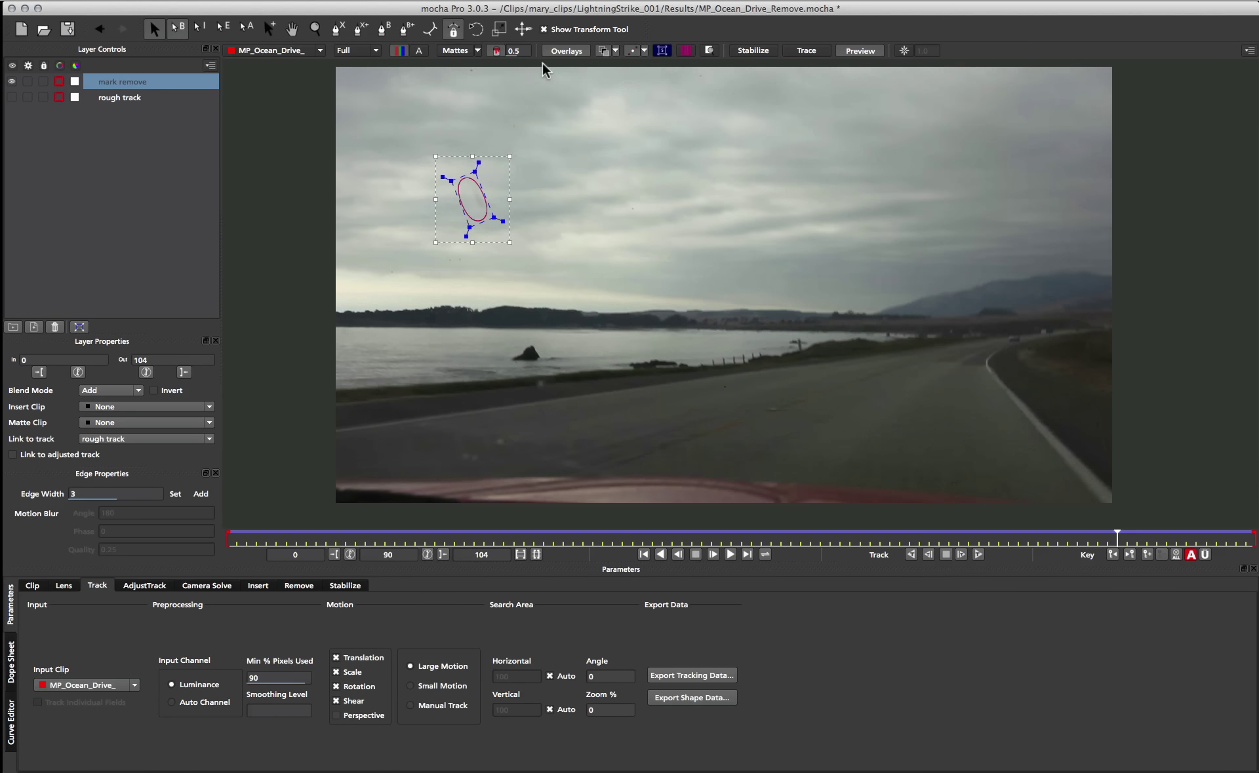
click(459, 52)
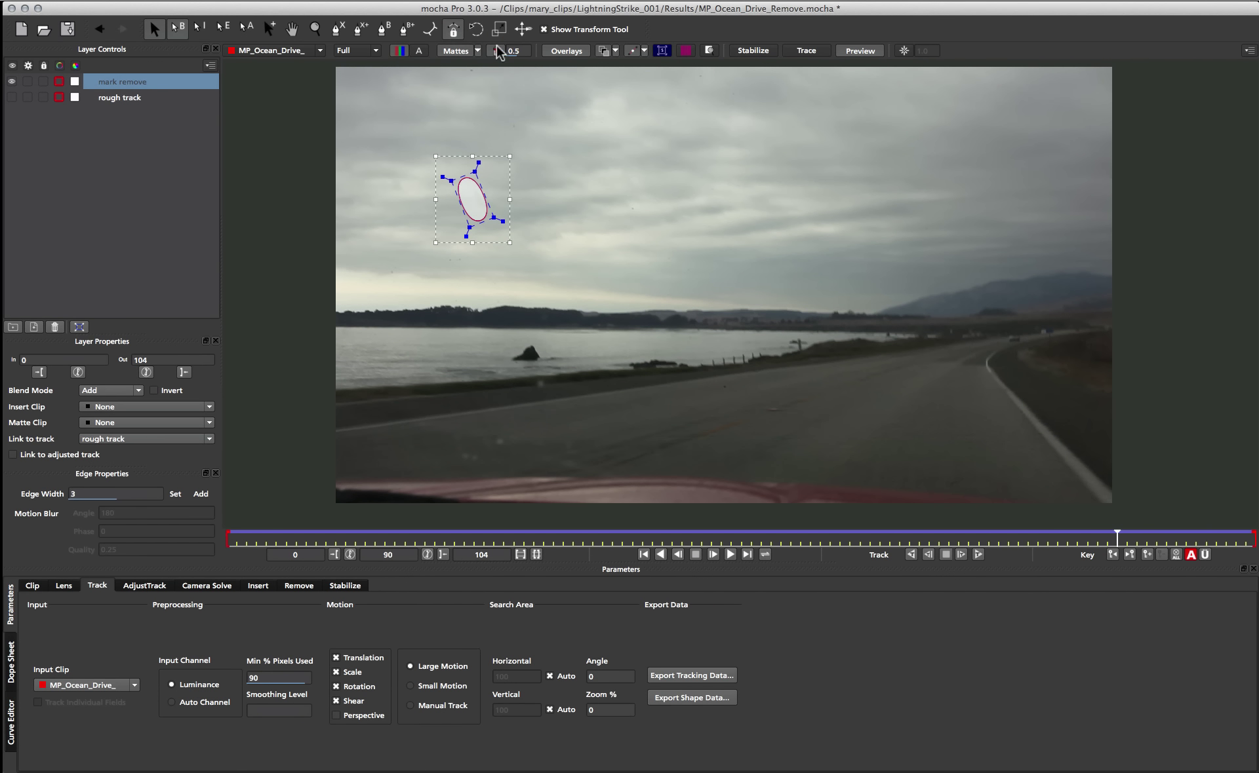
click(497, 51)
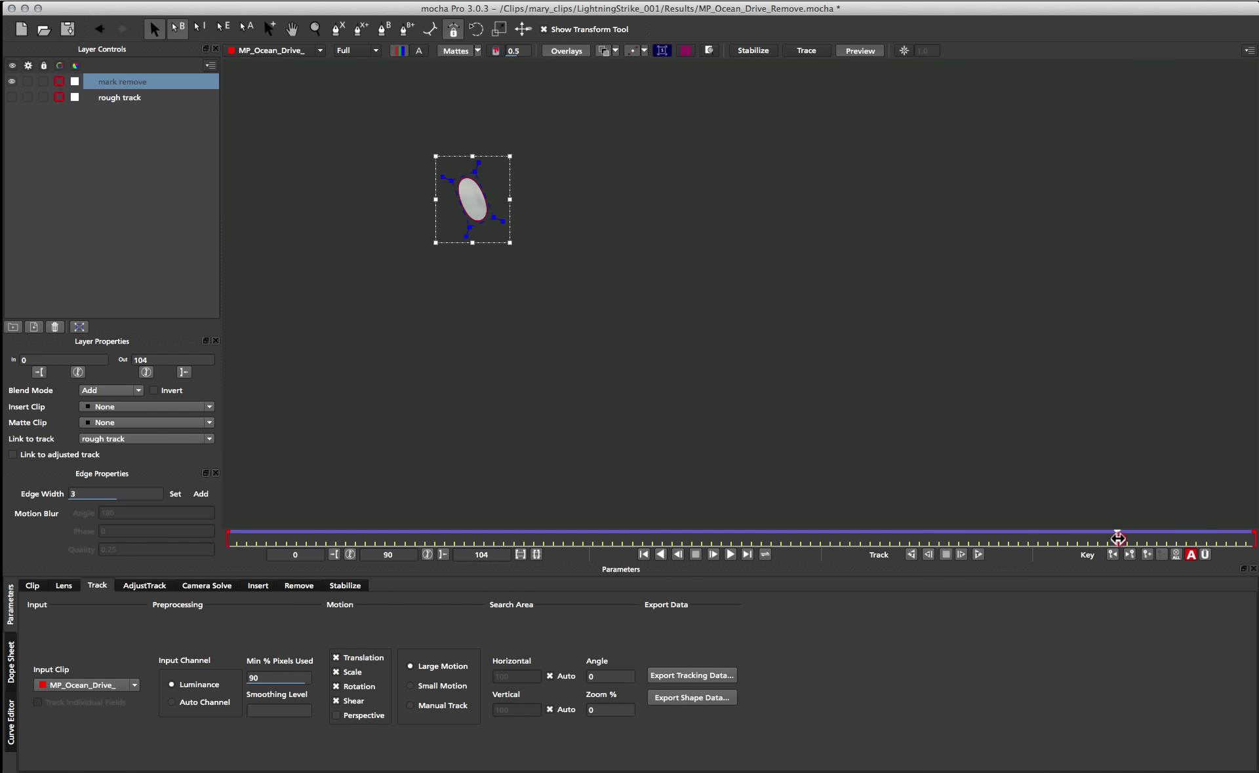
drag(1117, 538, 157, 515)
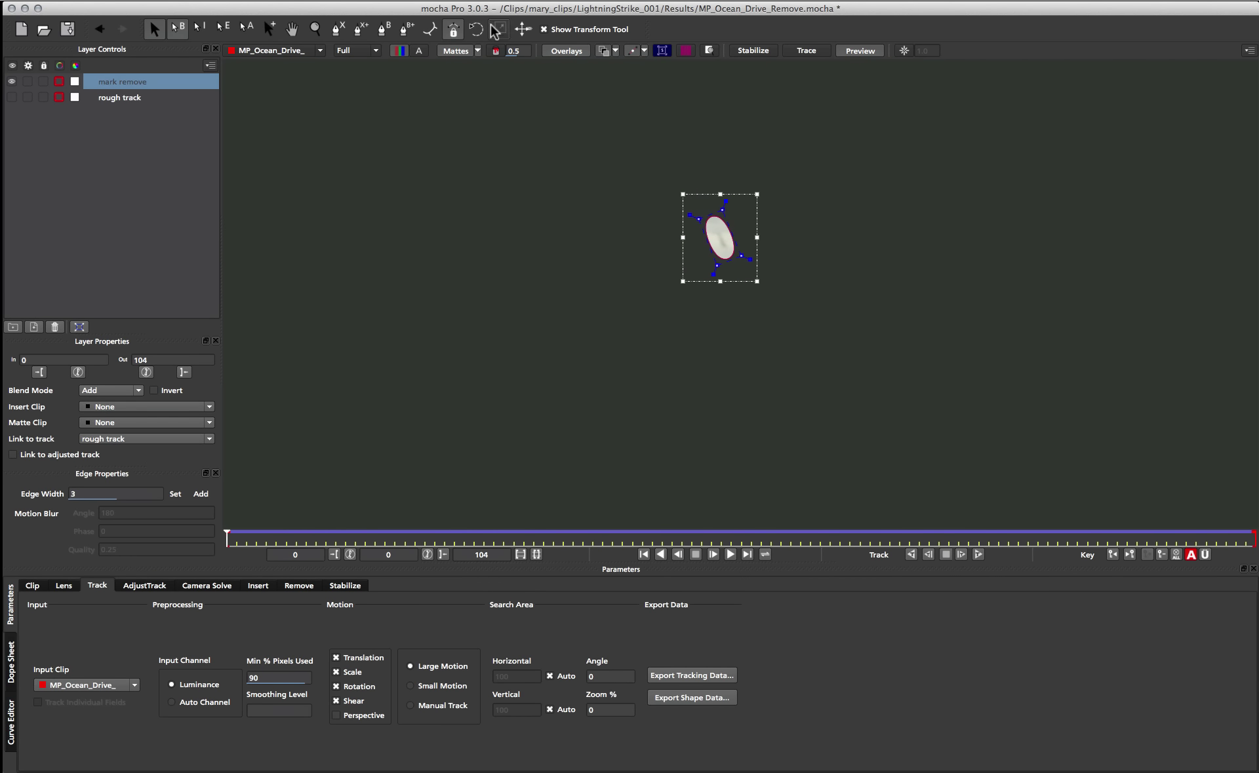
click(454, 51)
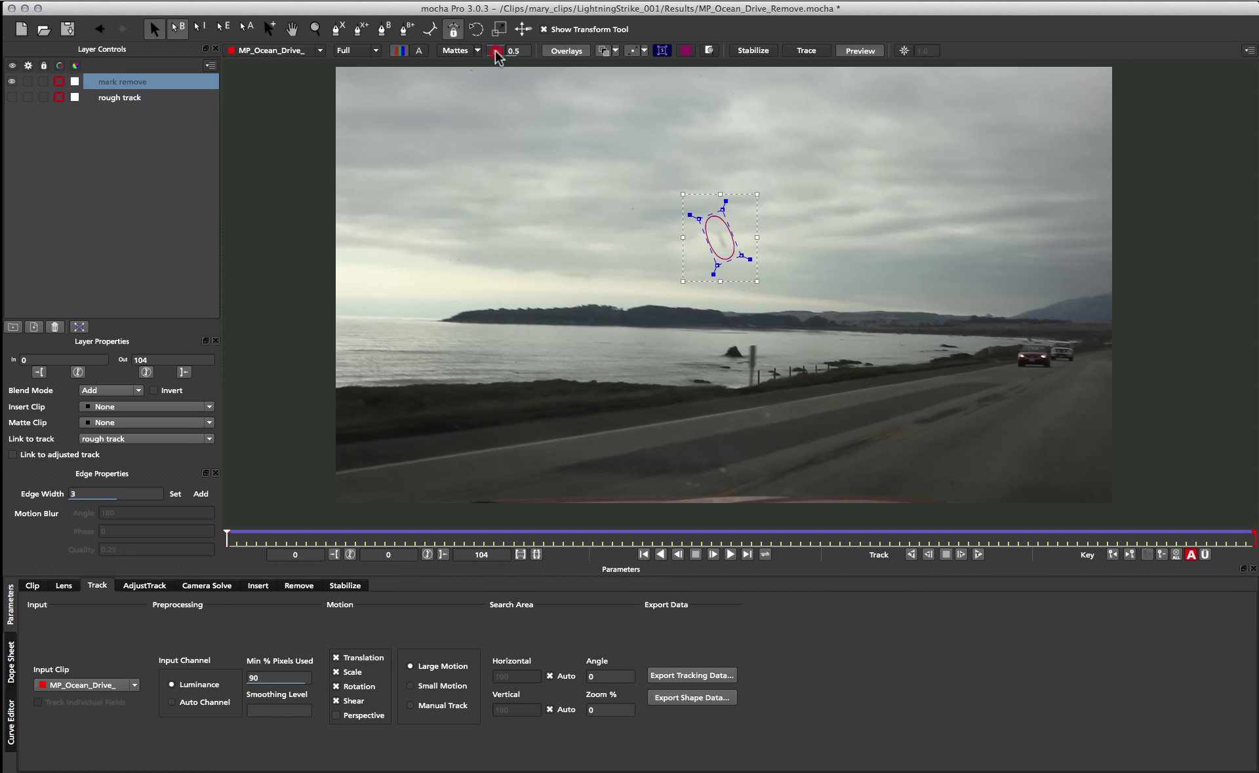
click(496, 52)
drag(227, 539, 347, 544)
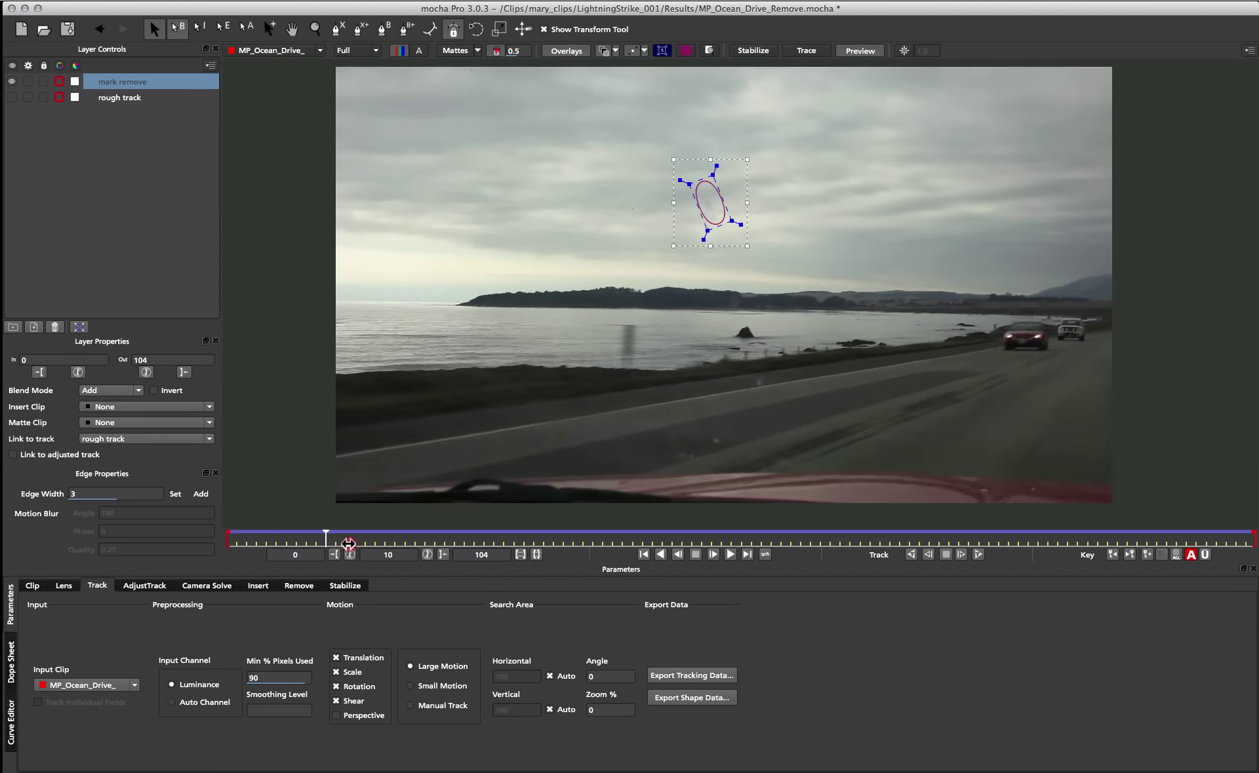
Step: At the first frame, draw a large closed eight-point shape in the sky around the speck
click(730, 555)
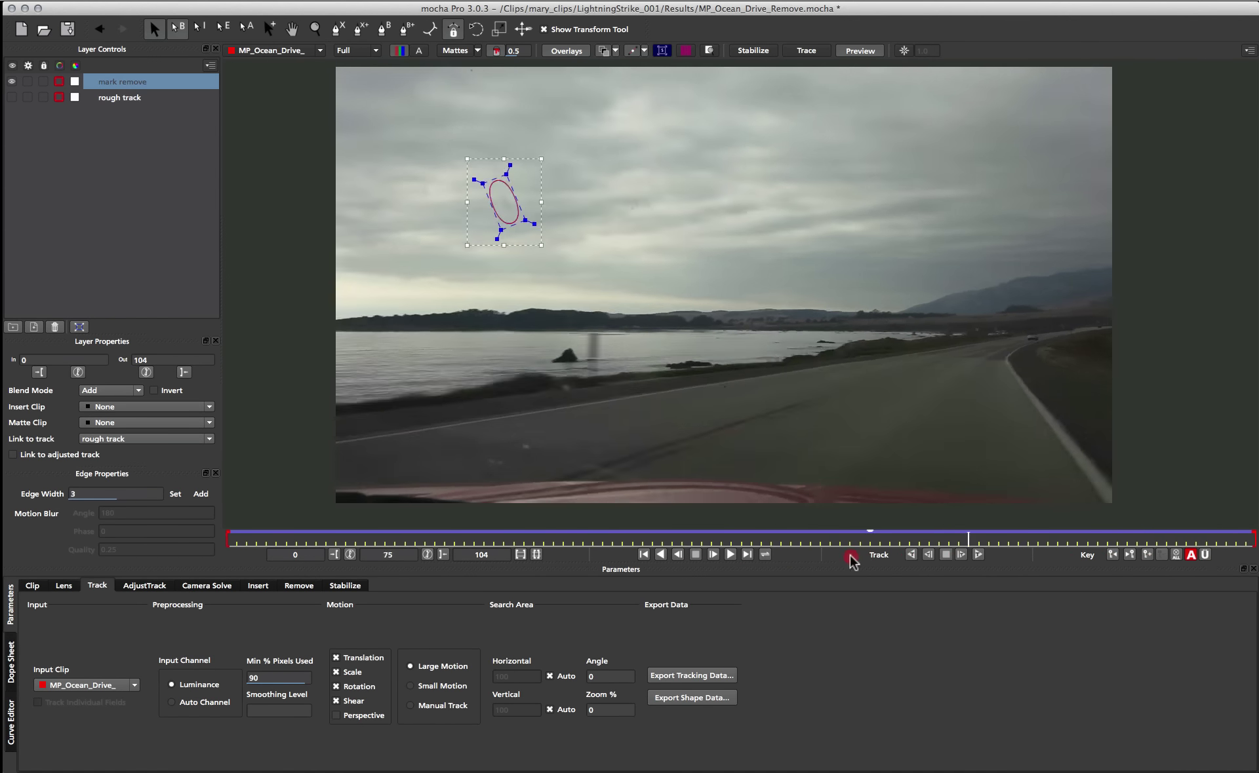
drag(851, 544, 123, 539)
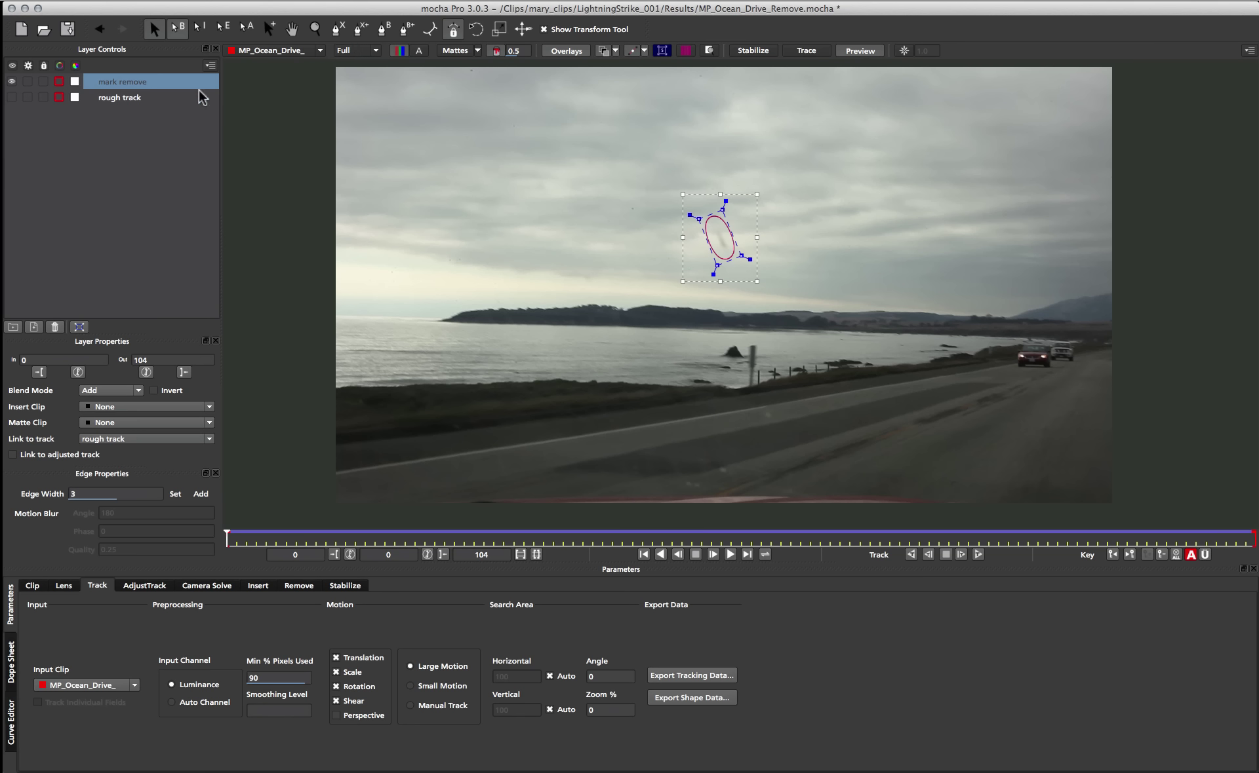
click(338, 29)
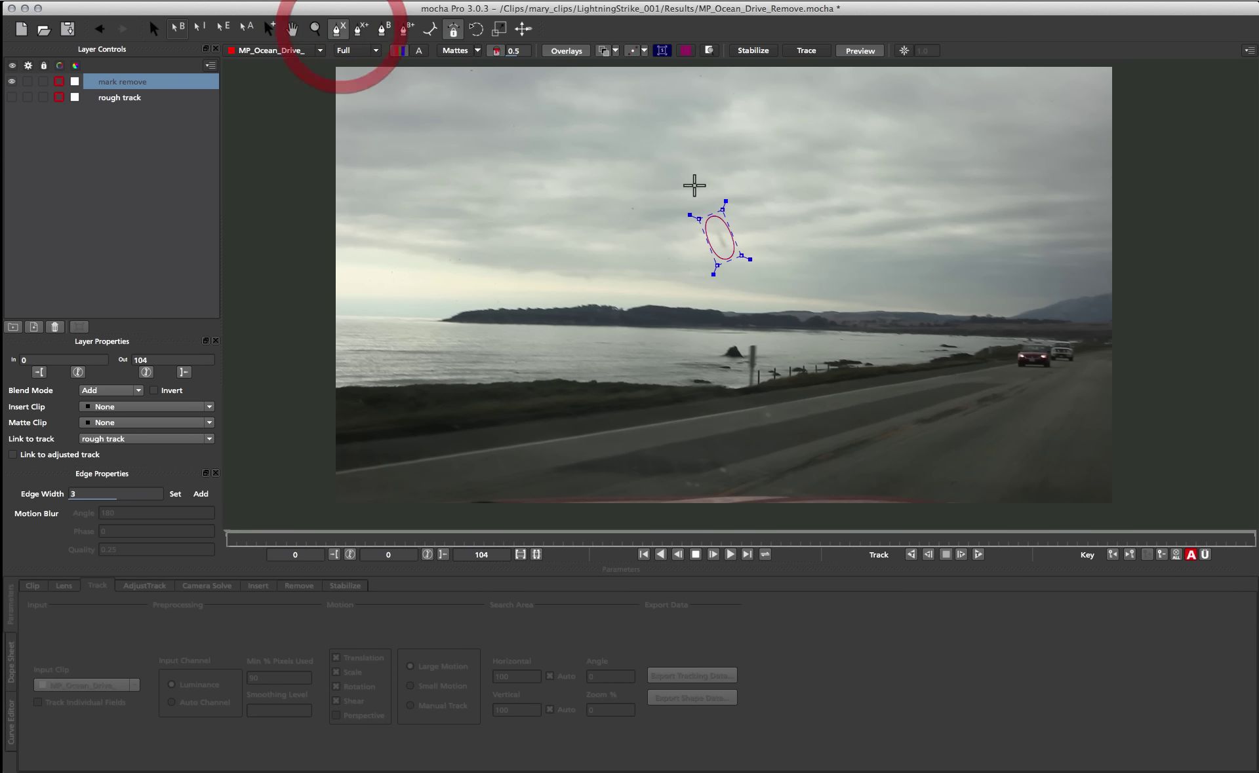
click(720, 151)
click(633, 157)
click(609, 179)
click(619, 221)
click(658, 269)
click(756, 285)
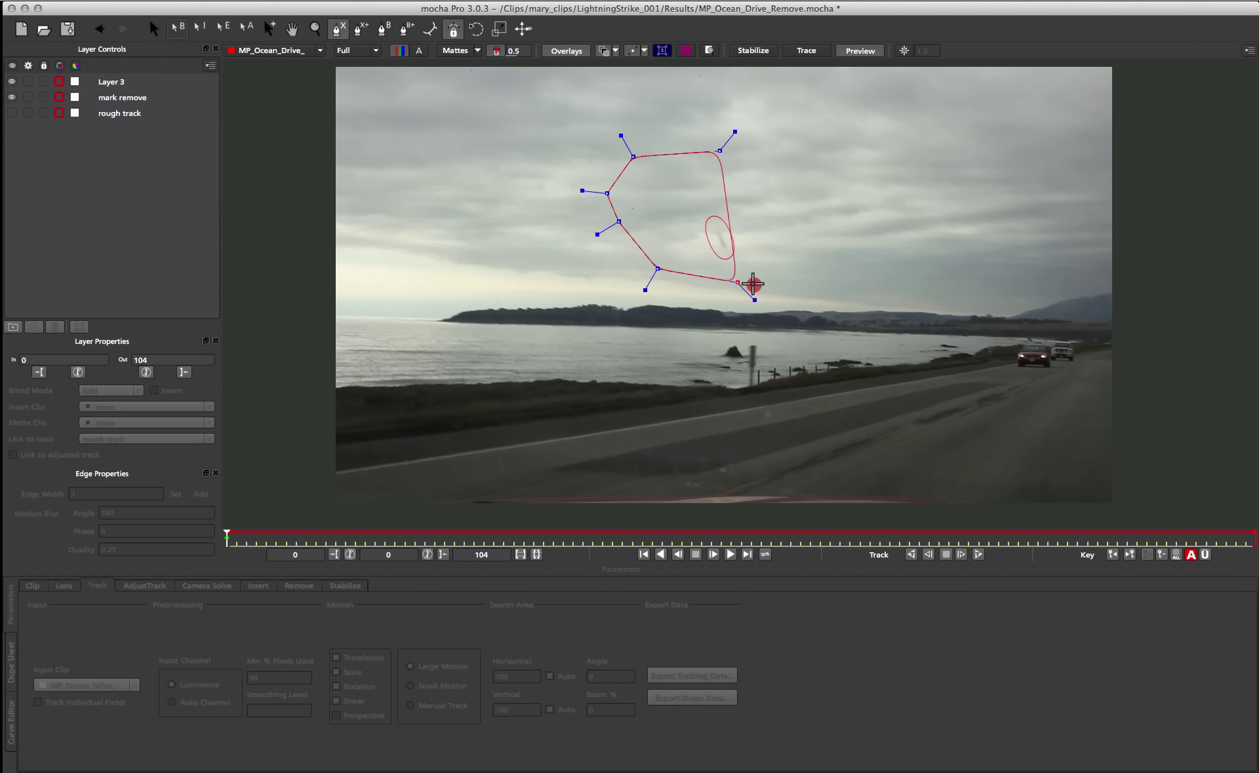
click(814, 237)
click(795, 176)
right_click(794, 176)
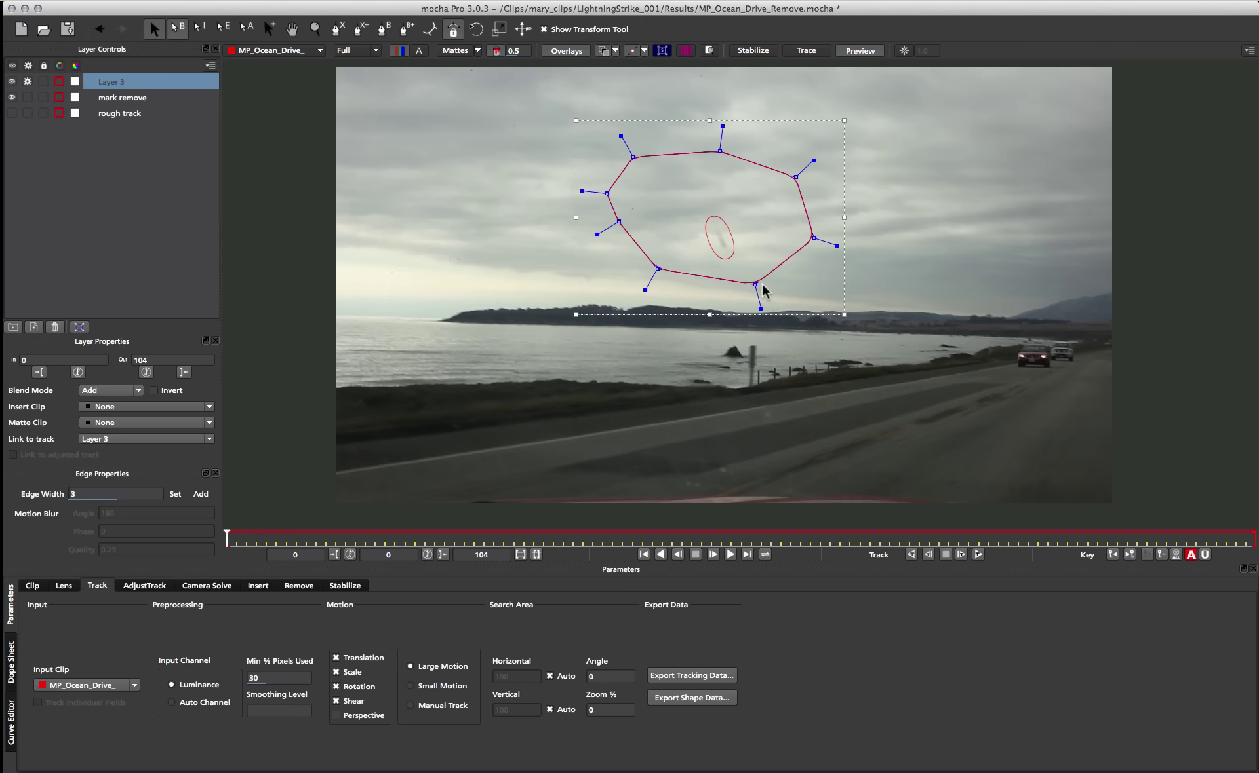
drag(755, 285, 756, 275)
click(658, 269)
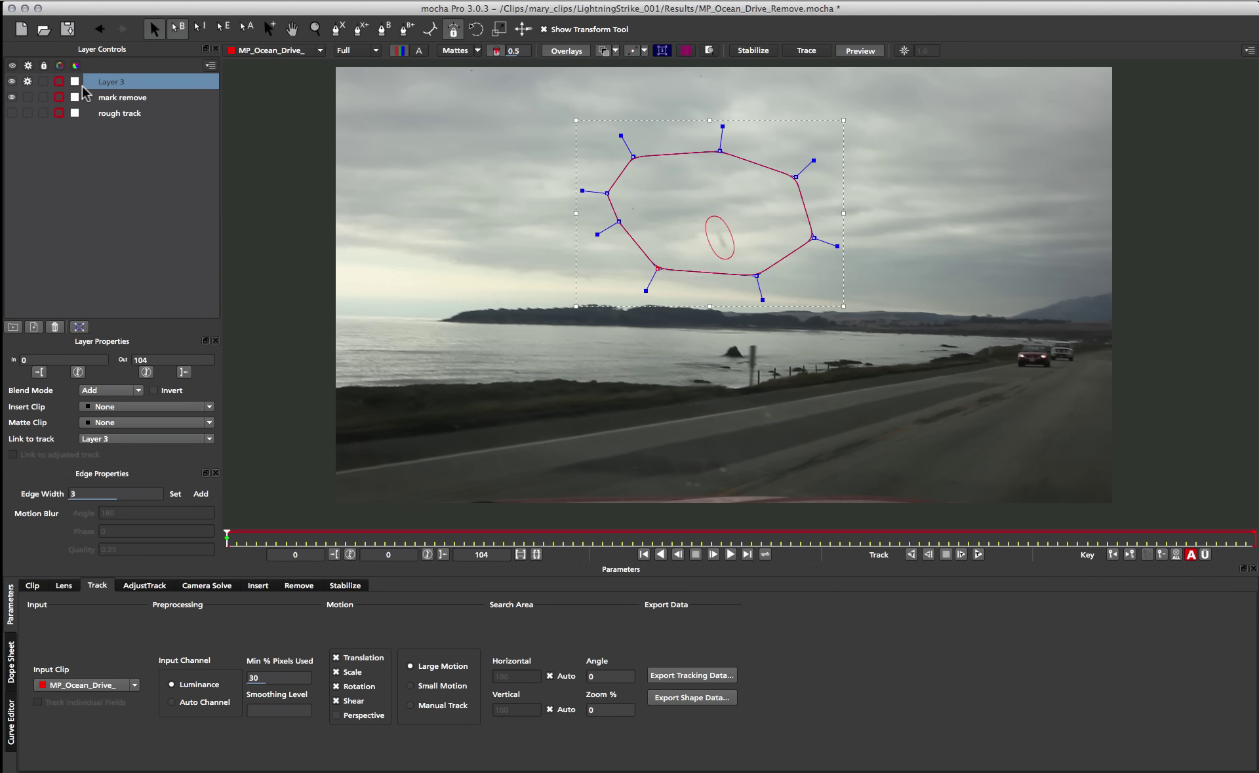
Step: Move the new layer below mark remove and rename it 'sky BGD'
mouse_move(105, 83)
mouse_down()
mouse_move(102, 105)
mouse_move(105, 89)
mouse_up()
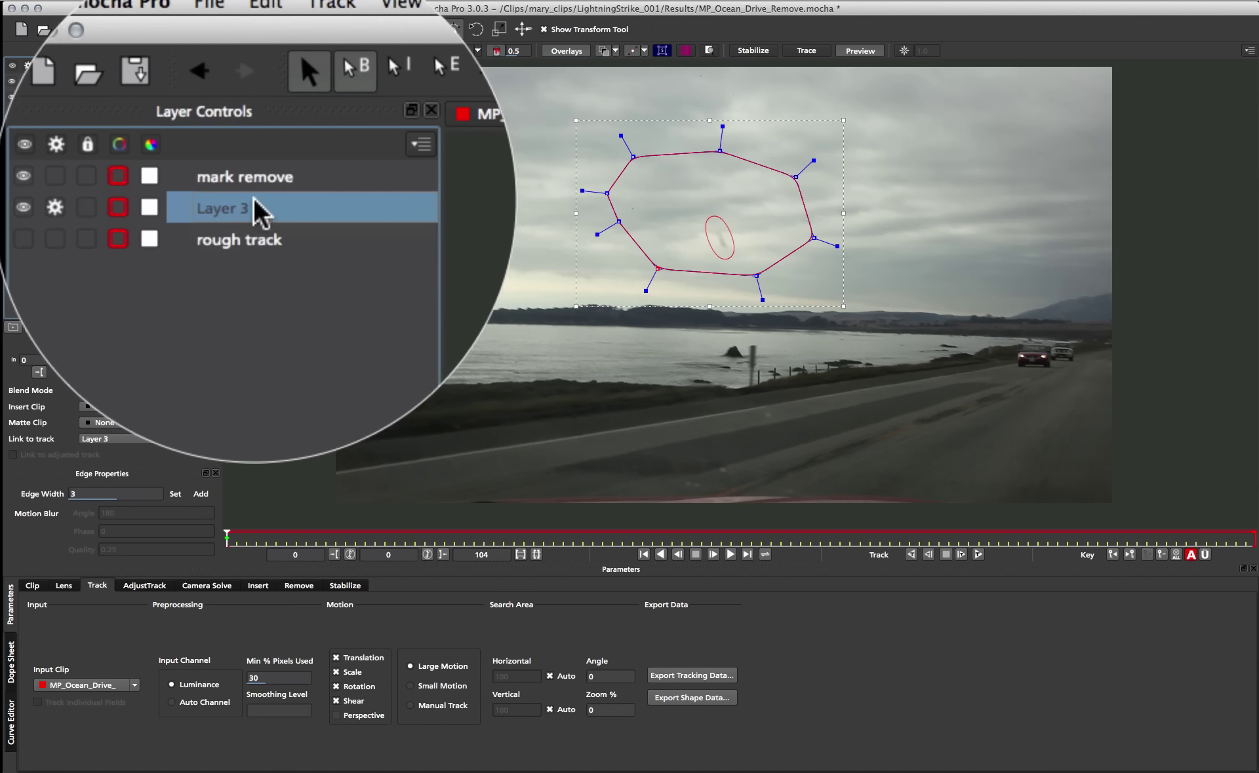
double_click(125, 97)
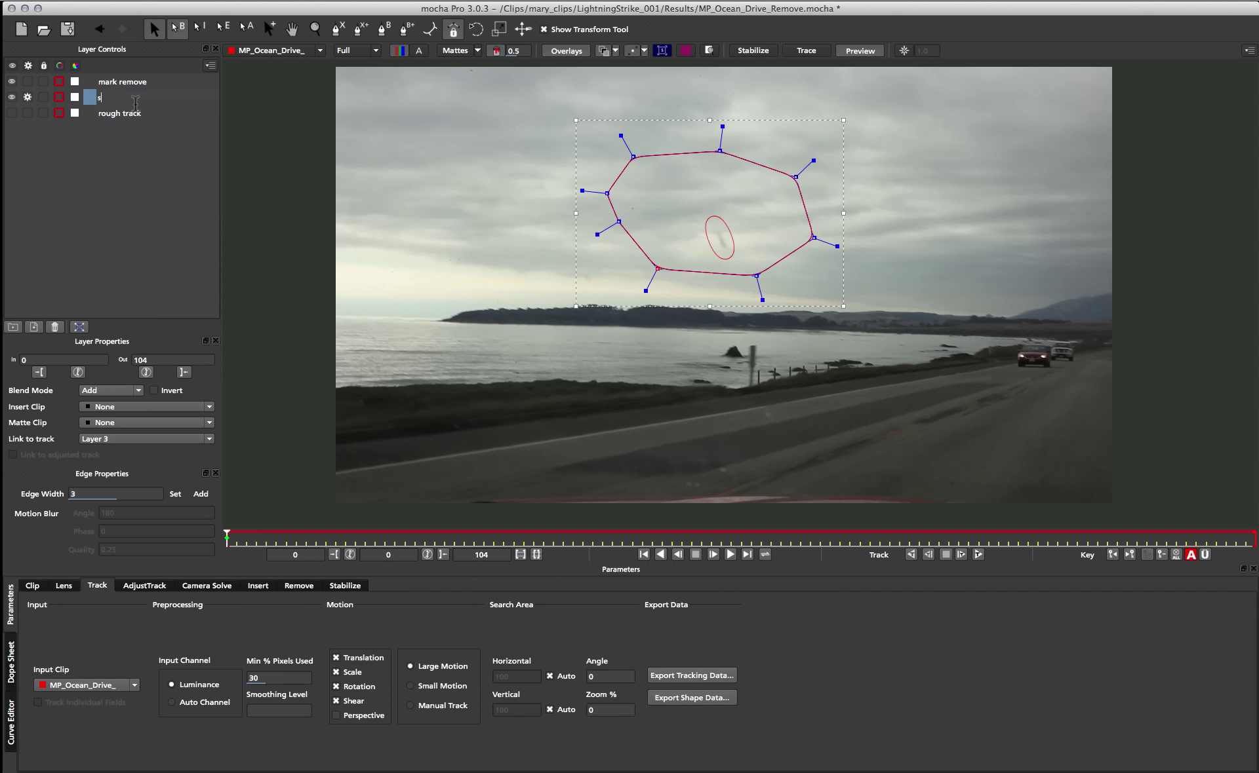
text(sky BGD)
key(Return)
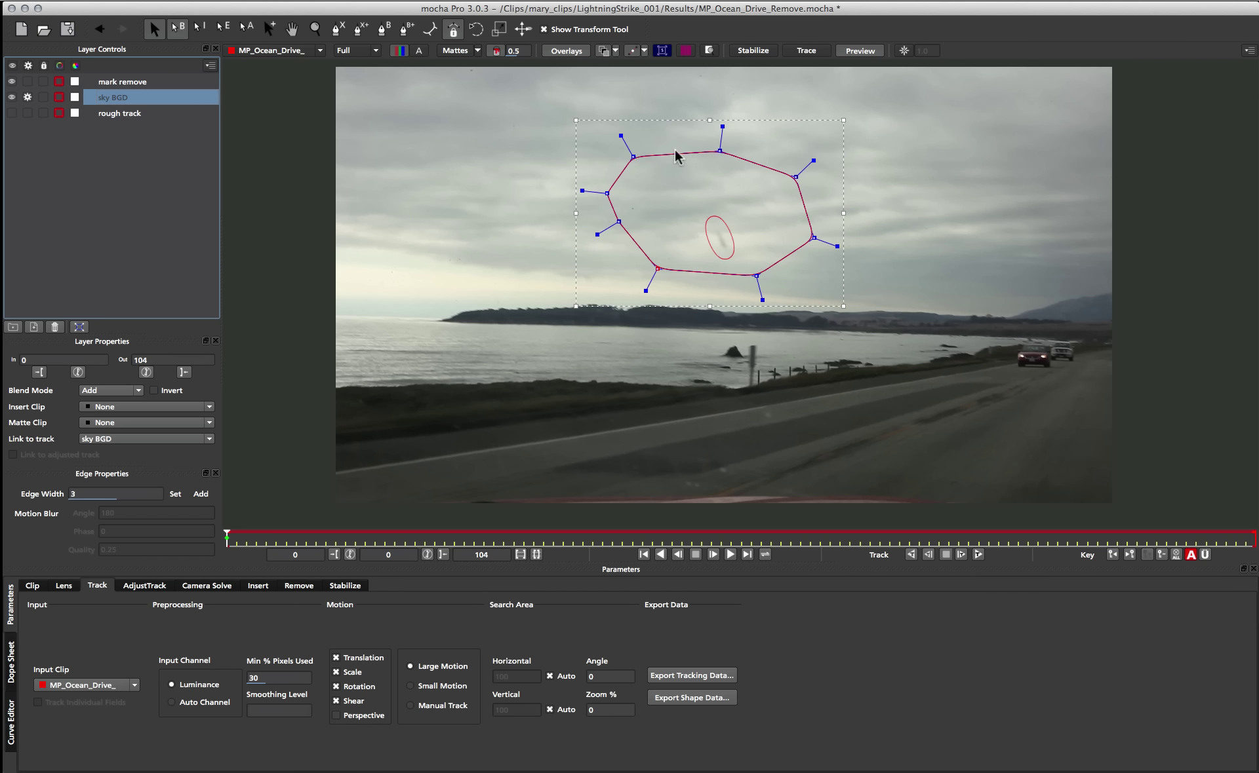
Step: Track the sky BGD shape forward, check it on later frames around 51, and select the mark remove ellipse
click(978, 555)
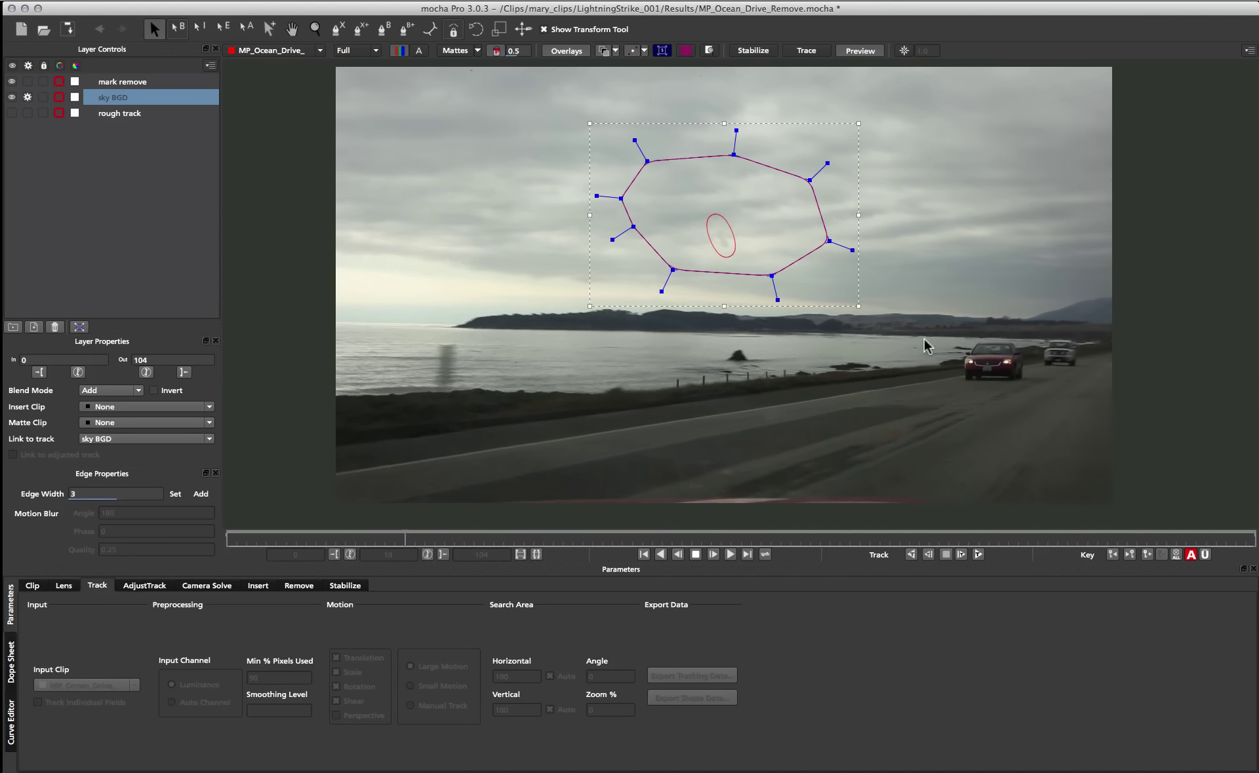
drag(383, 539, 814, 500)
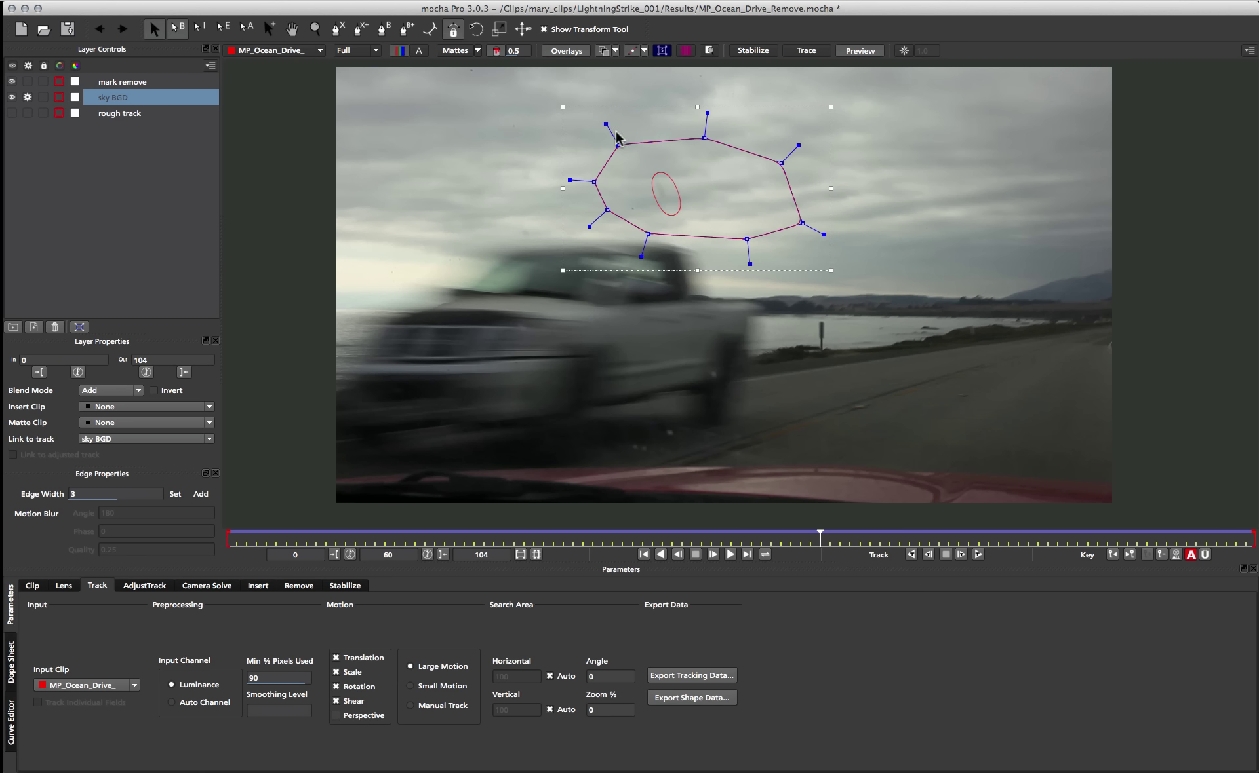
drag(820, 539, 405, 533)
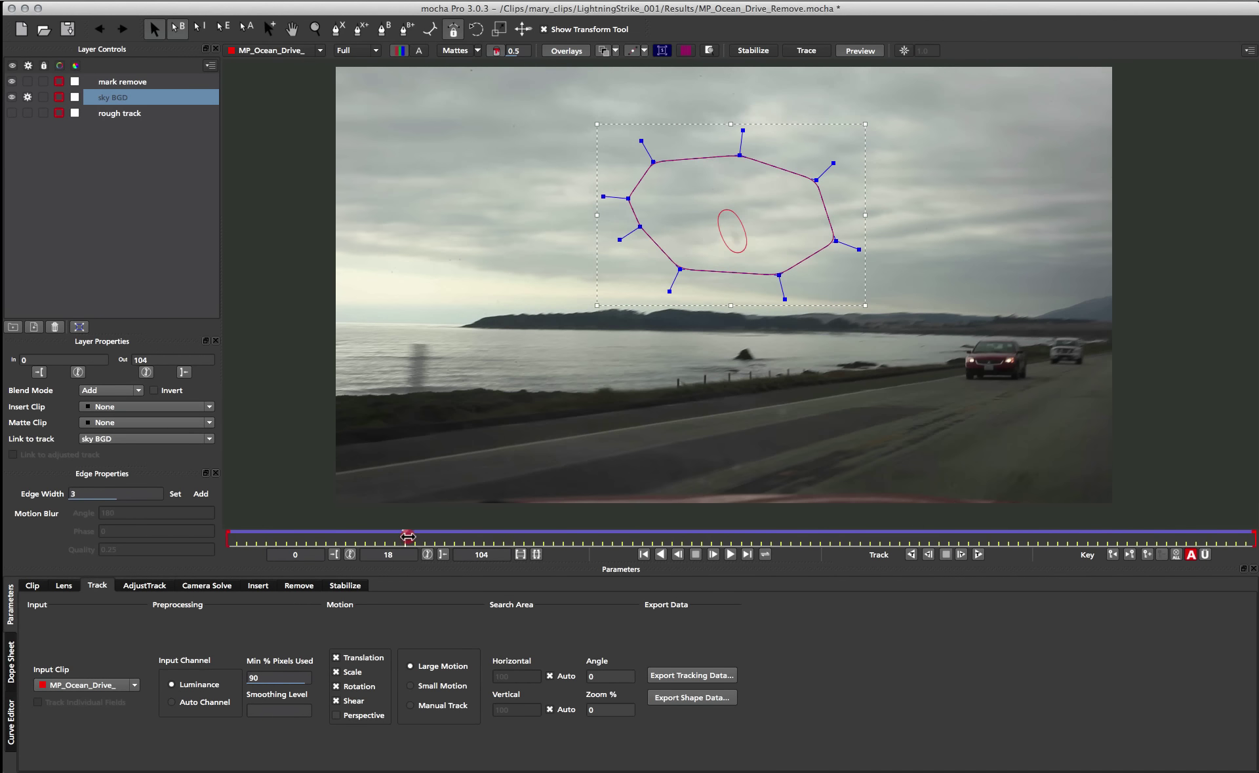
click(727, 224)
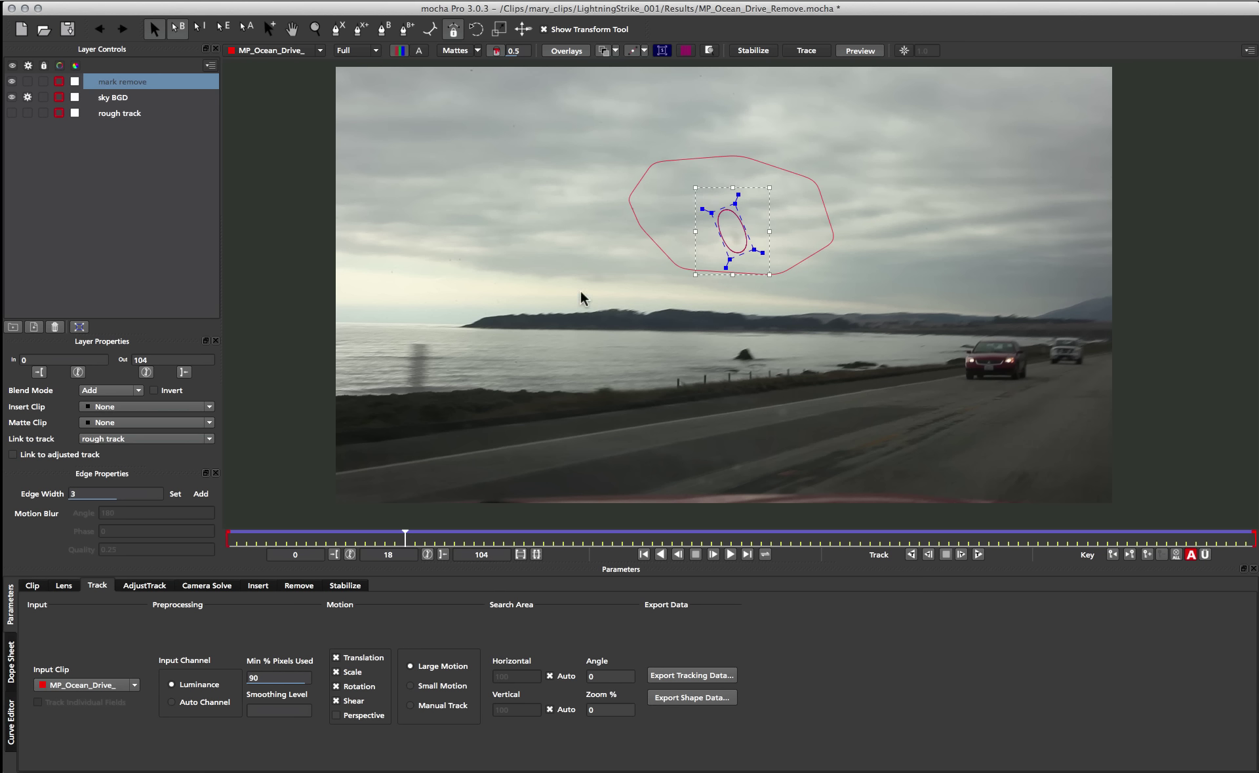
click(646, 244)
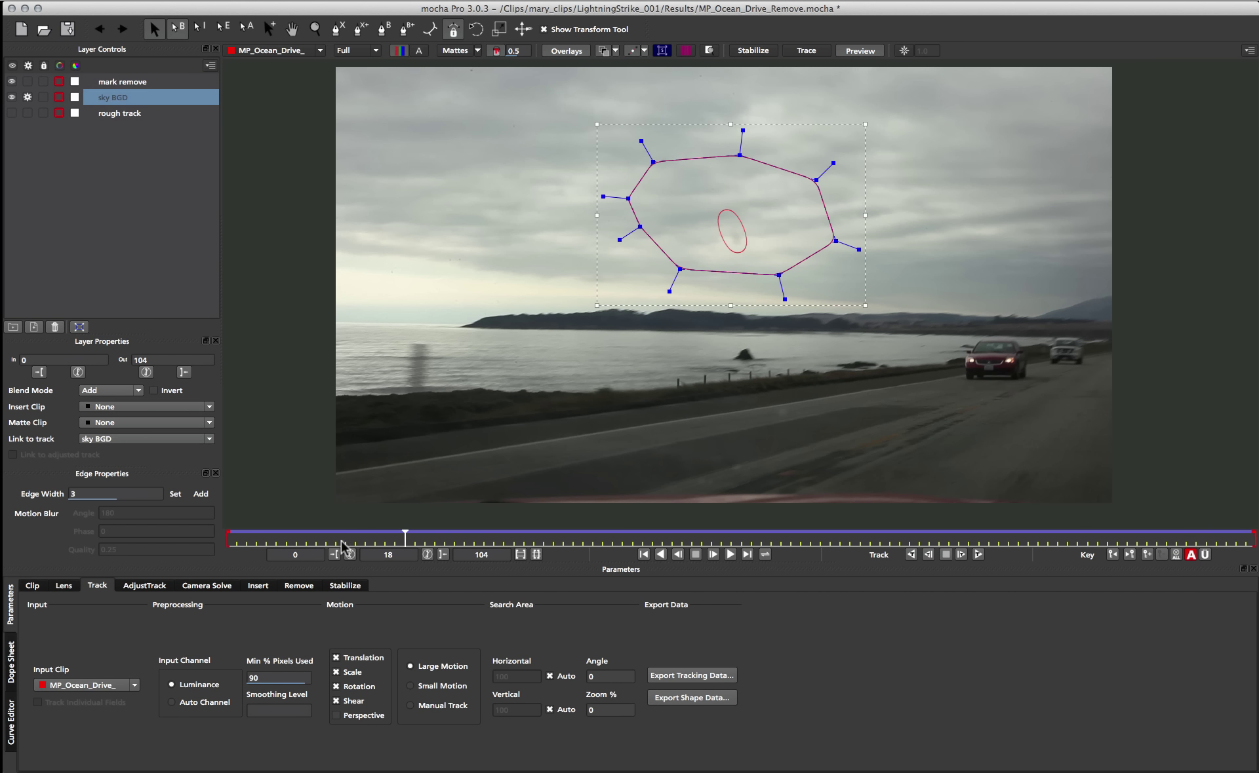
drag(403, 536, 1054, 518)
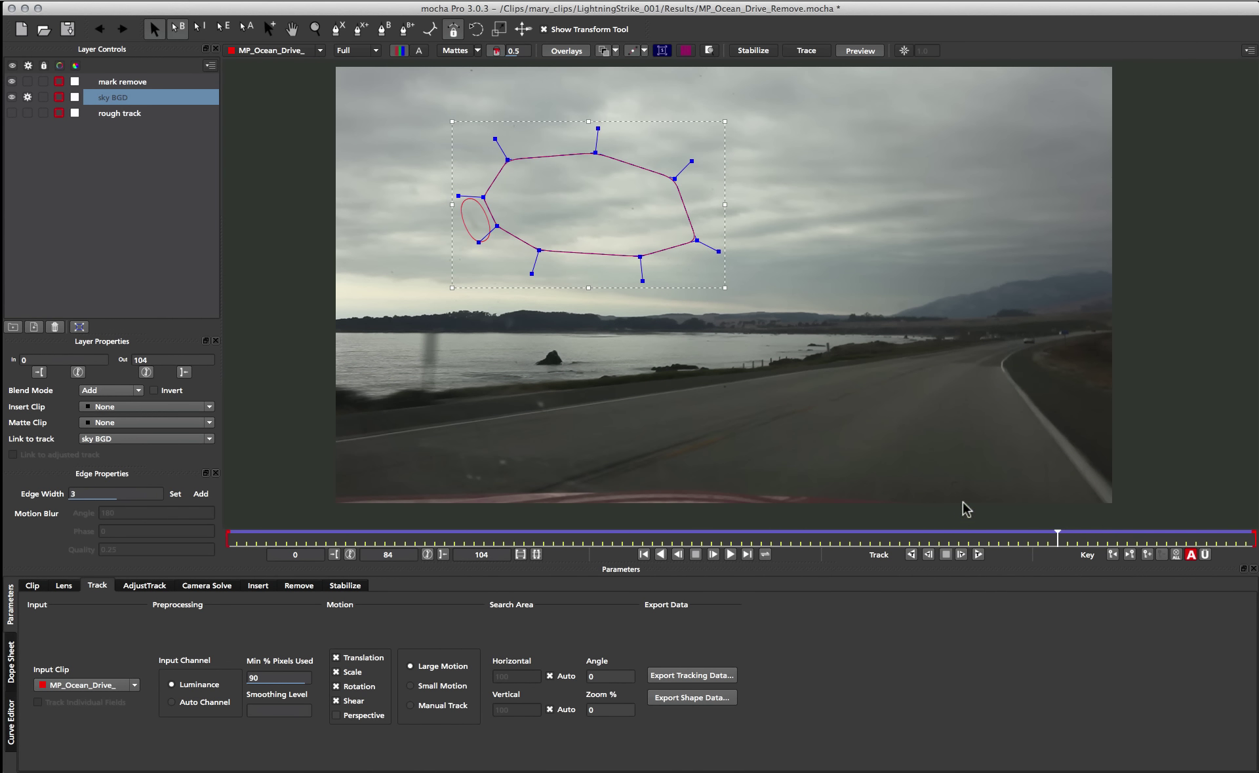
drag(1055, 539, 830, 536)
click(618, 140)
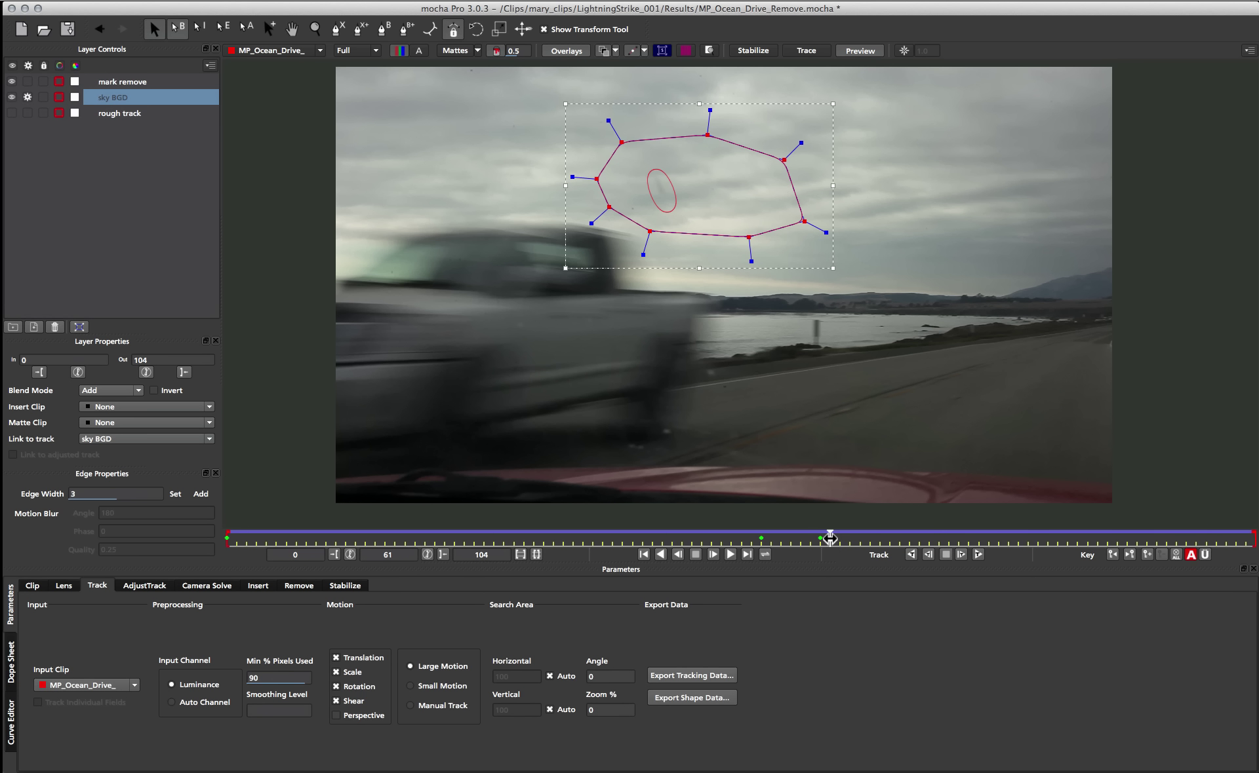
drag(828, 537, 227, 539)
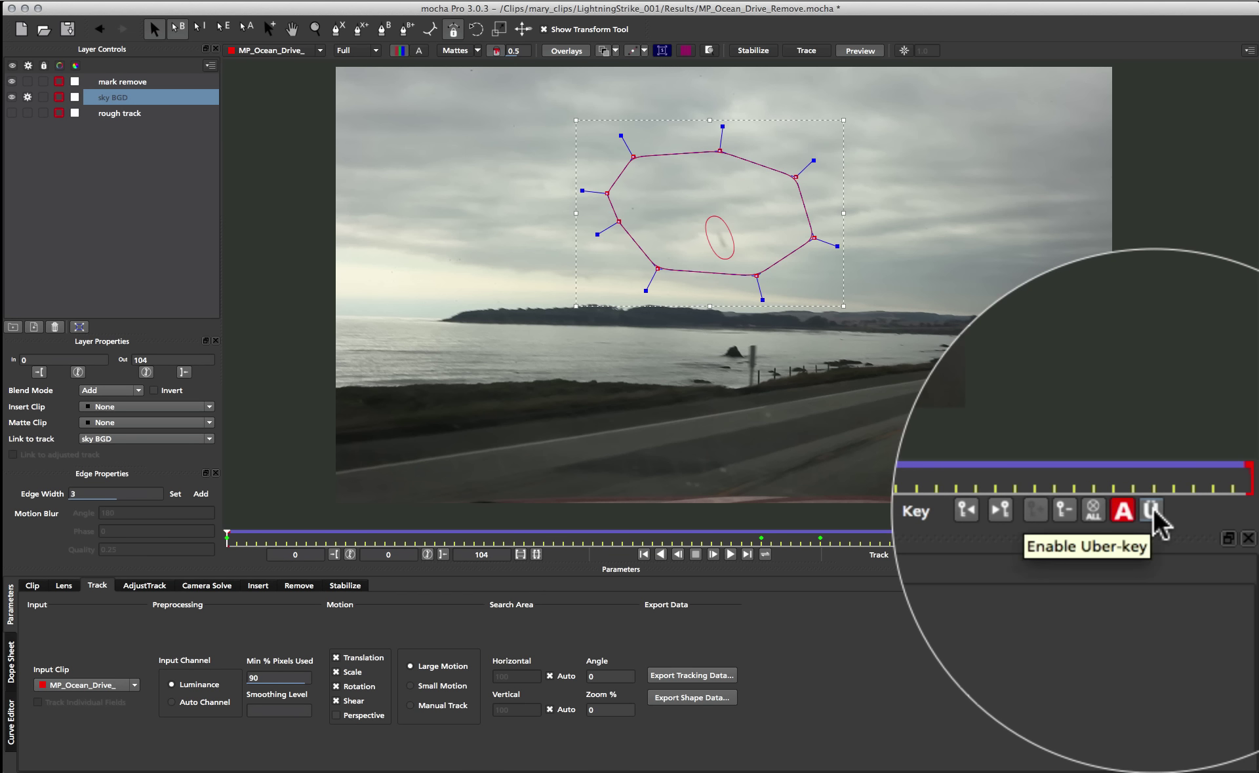
Step: With Uber-key on, stretch the sky BGD shape left and check it on later frames
click(1152, 508)
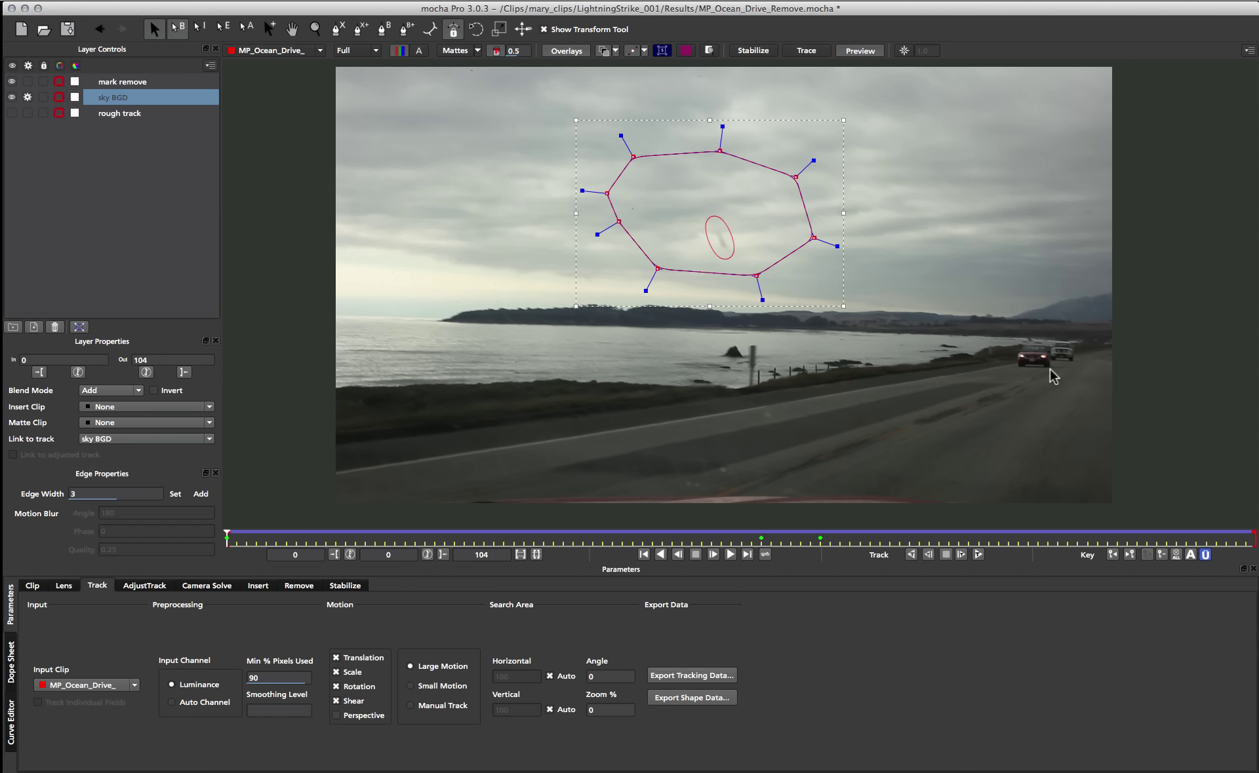
drag(575, 214, 448, 214)
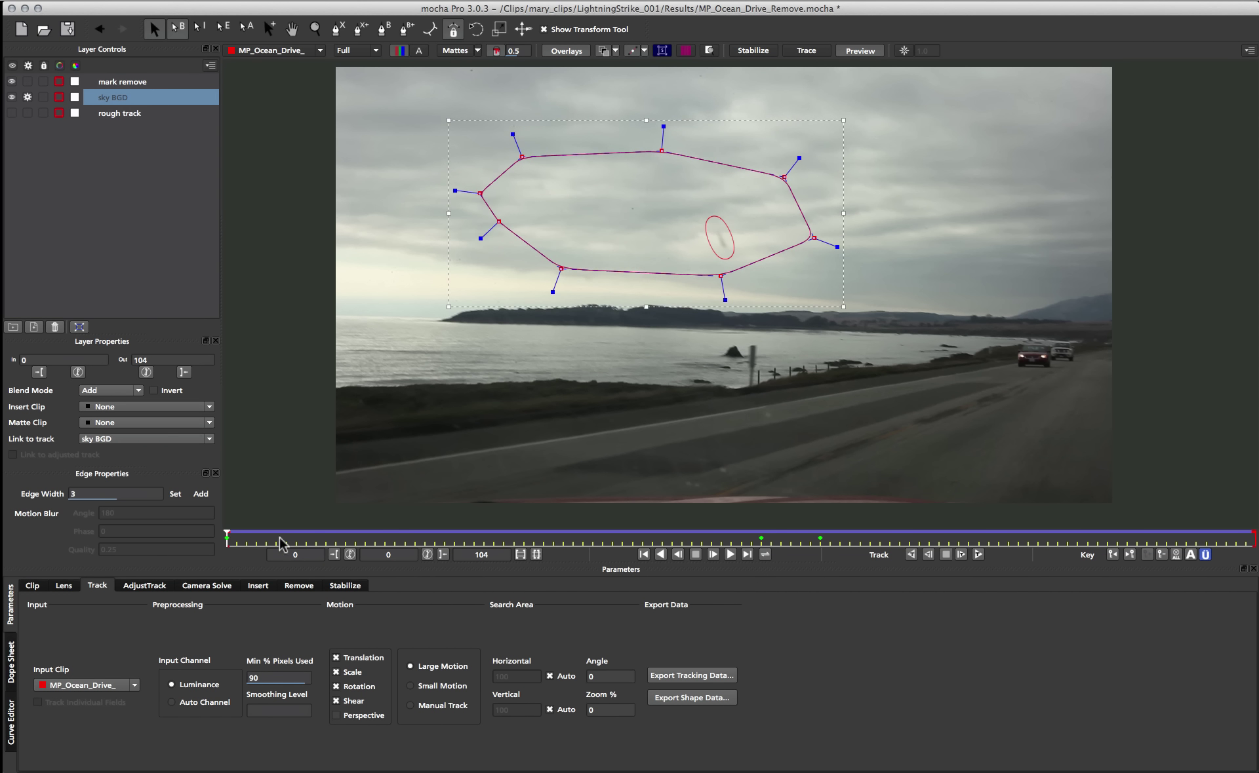
drag(225, 542, 730, 545)
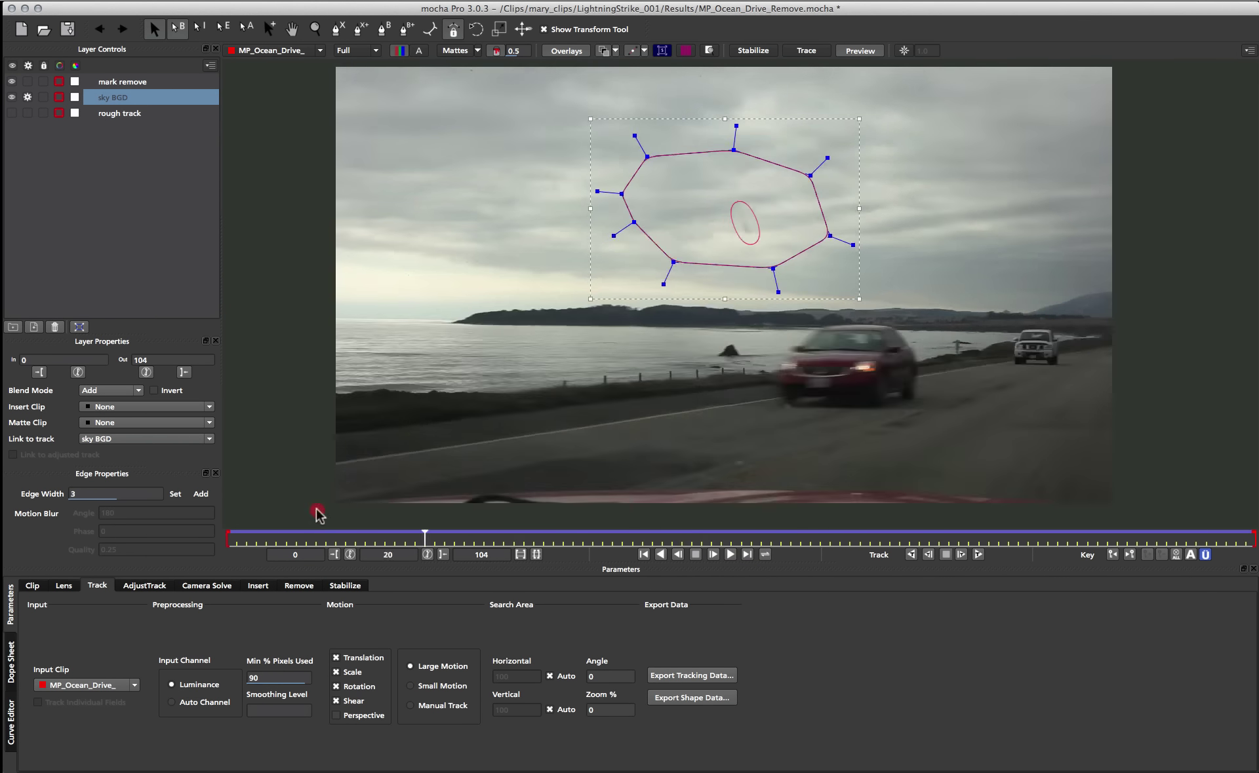
key(Home)
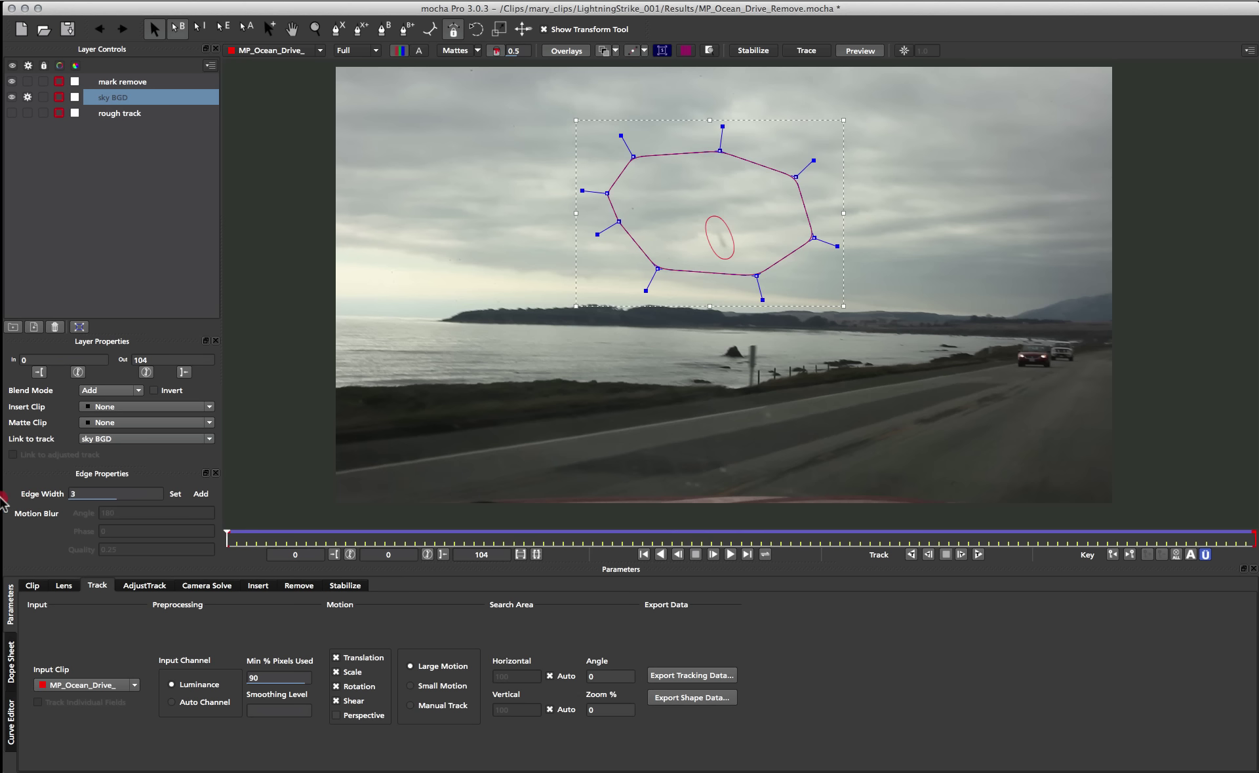
Step: Retry the leftward widening at frame 0, undo it, and restretch across all keyframes with Uber-key
click(1190, 554)
drag(574, 213, 417, 211)
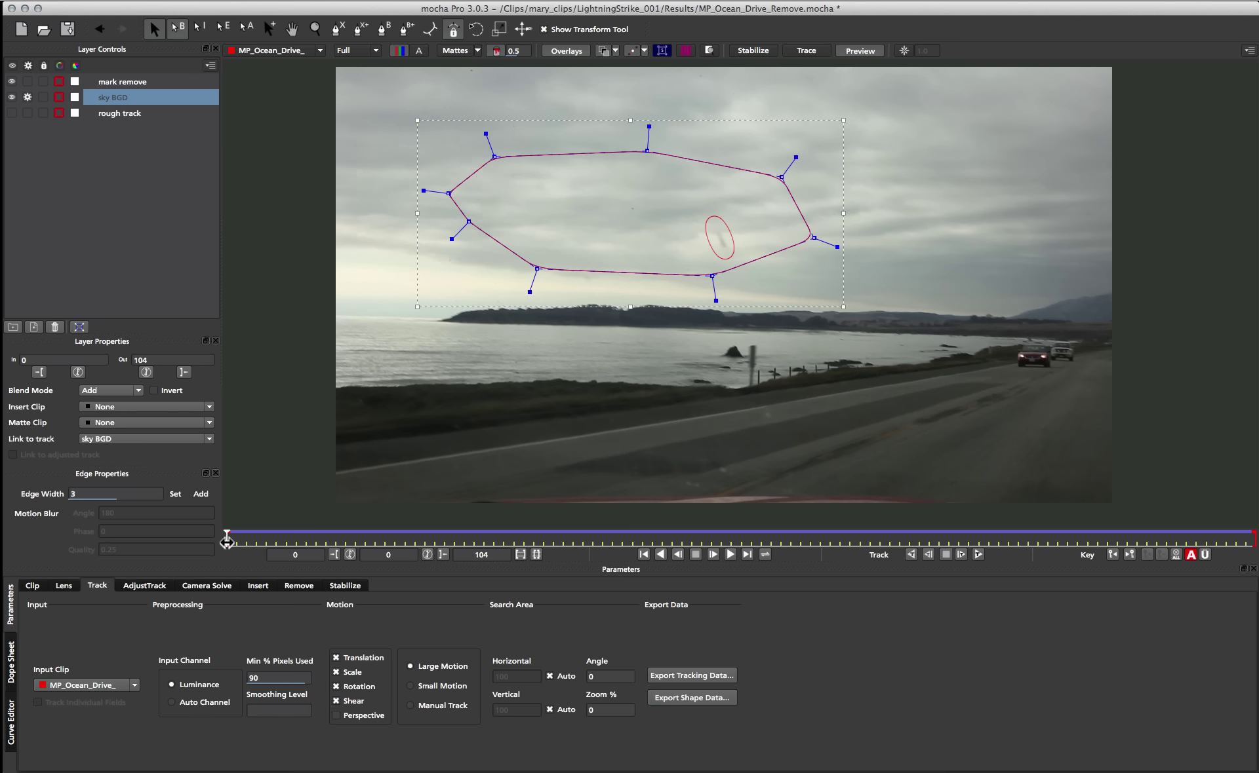
mouse_move(226, 541)
mouse_down()
mouse_move(907, 541)
mouse_move(226, 541)
mouse_up()
key(ctrl+z)
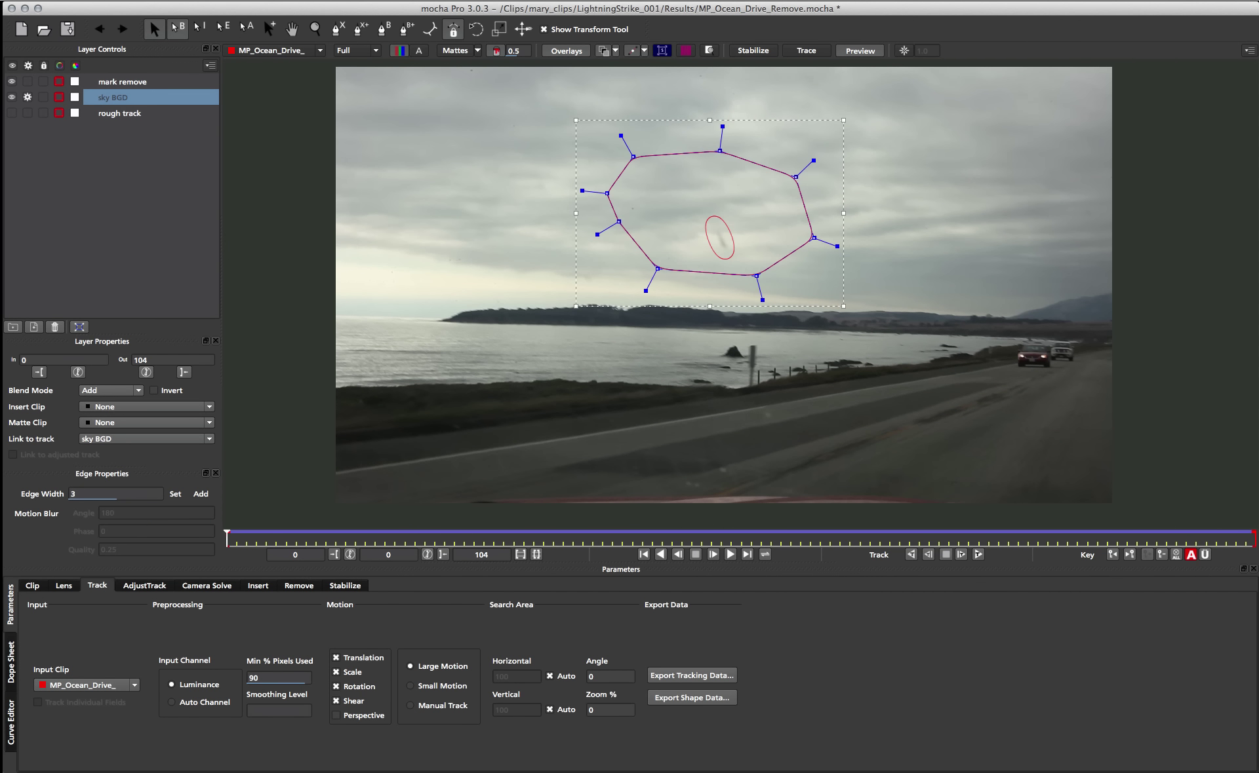
click(1205, 556)
drag(572, 213, 418, 214)
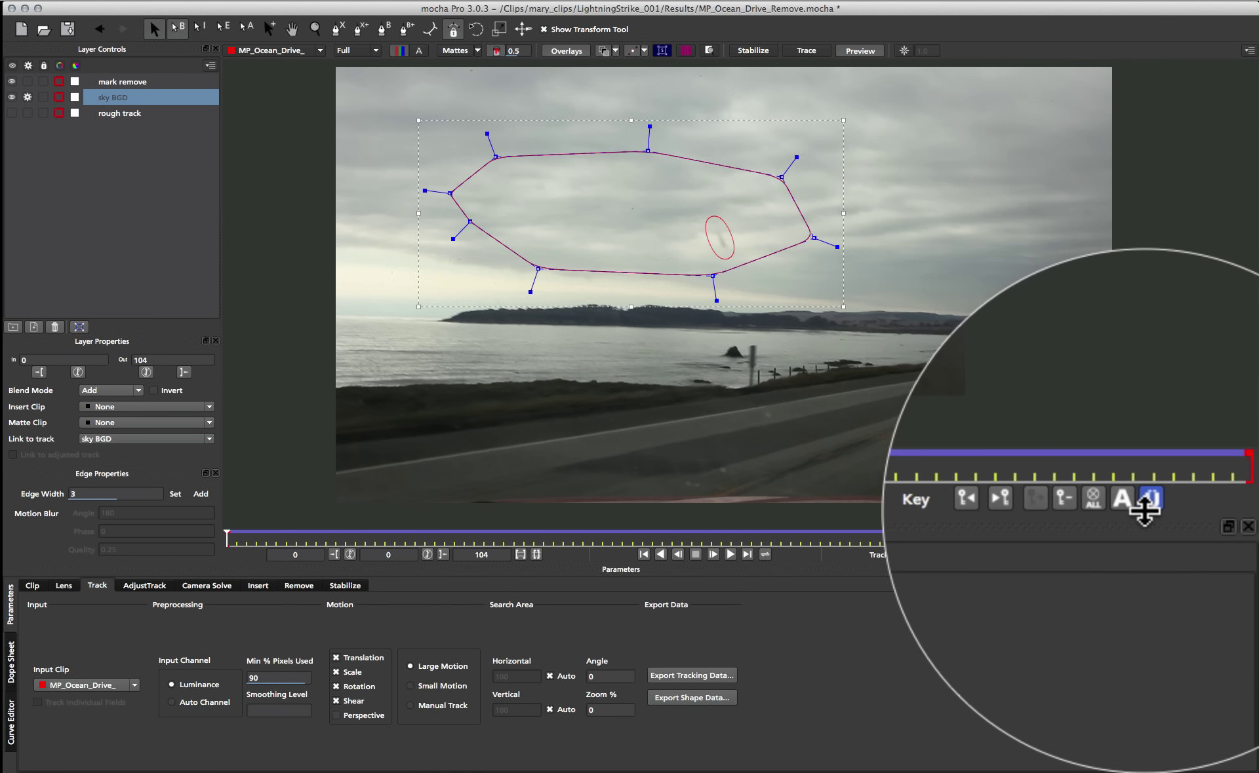
Step: Re-enable Auto-key, inspect the widened sky BGD shape through frame 87, and leave Uber-key off
click(1191, 555)
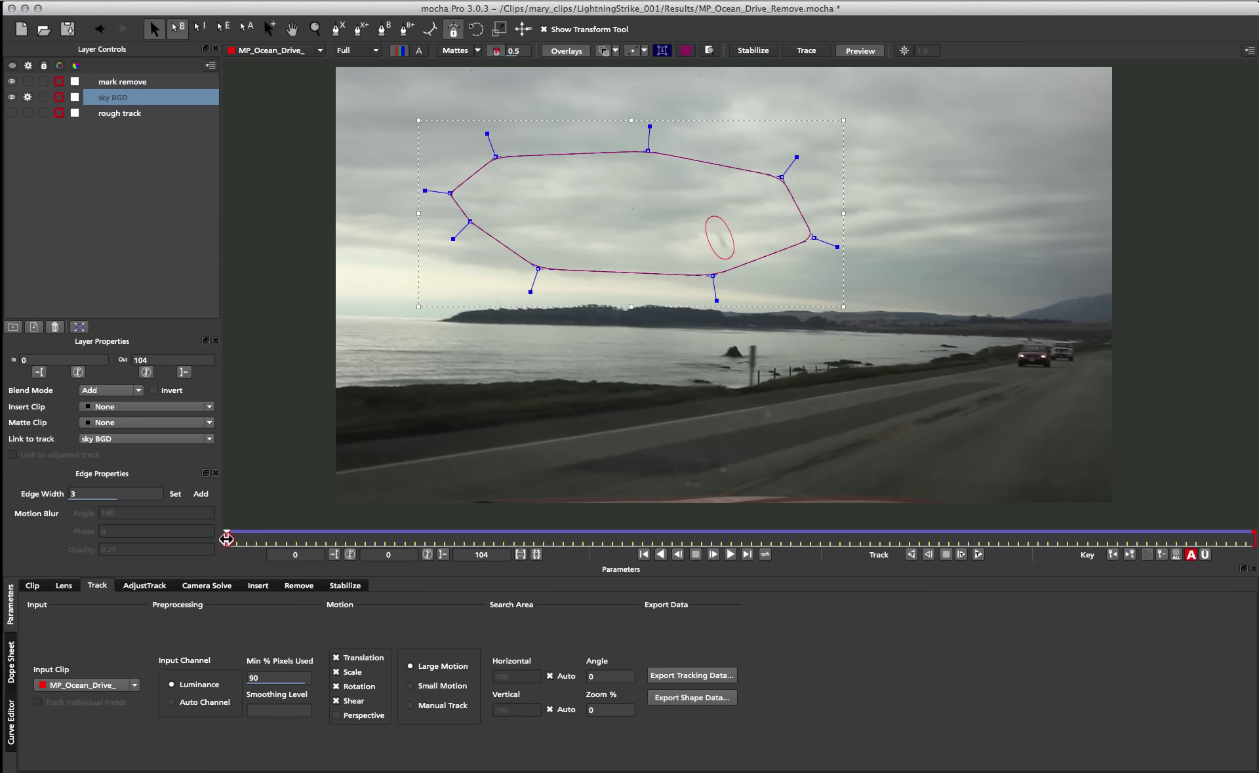
drag(226, 536, 1076, 513)
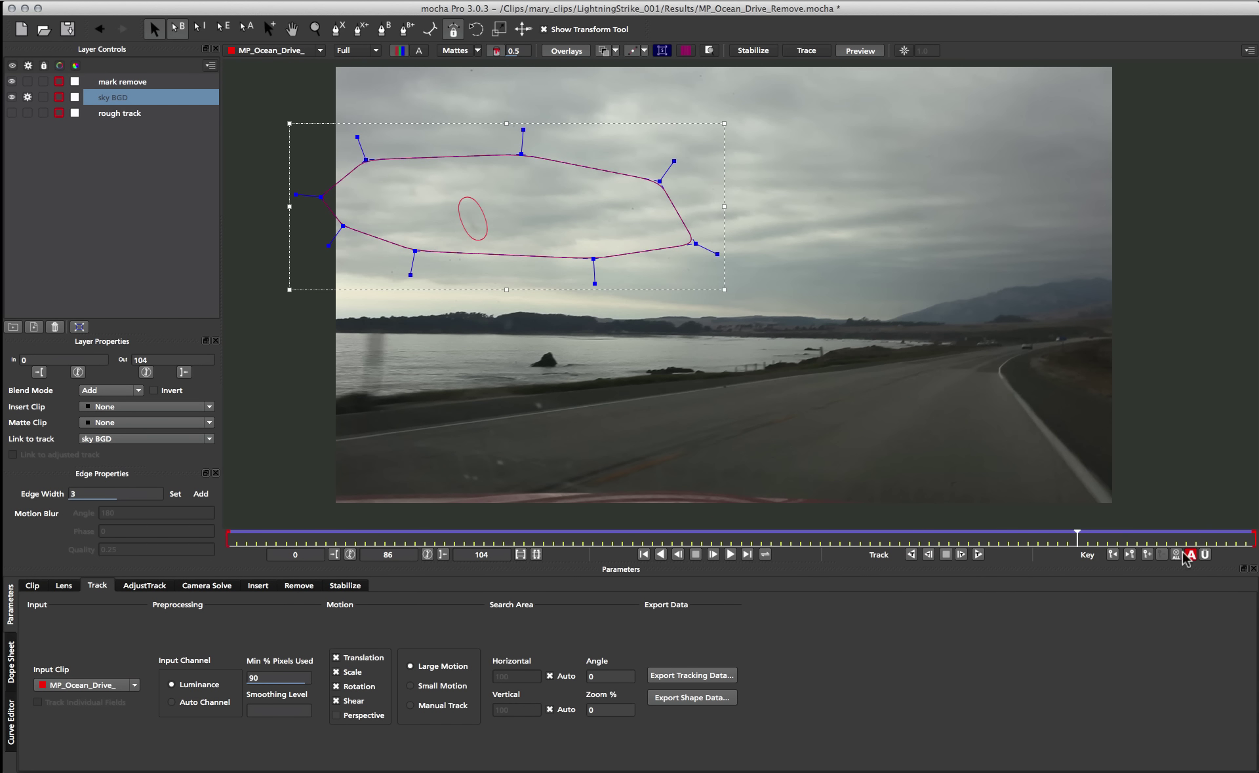
click(1205, 555)
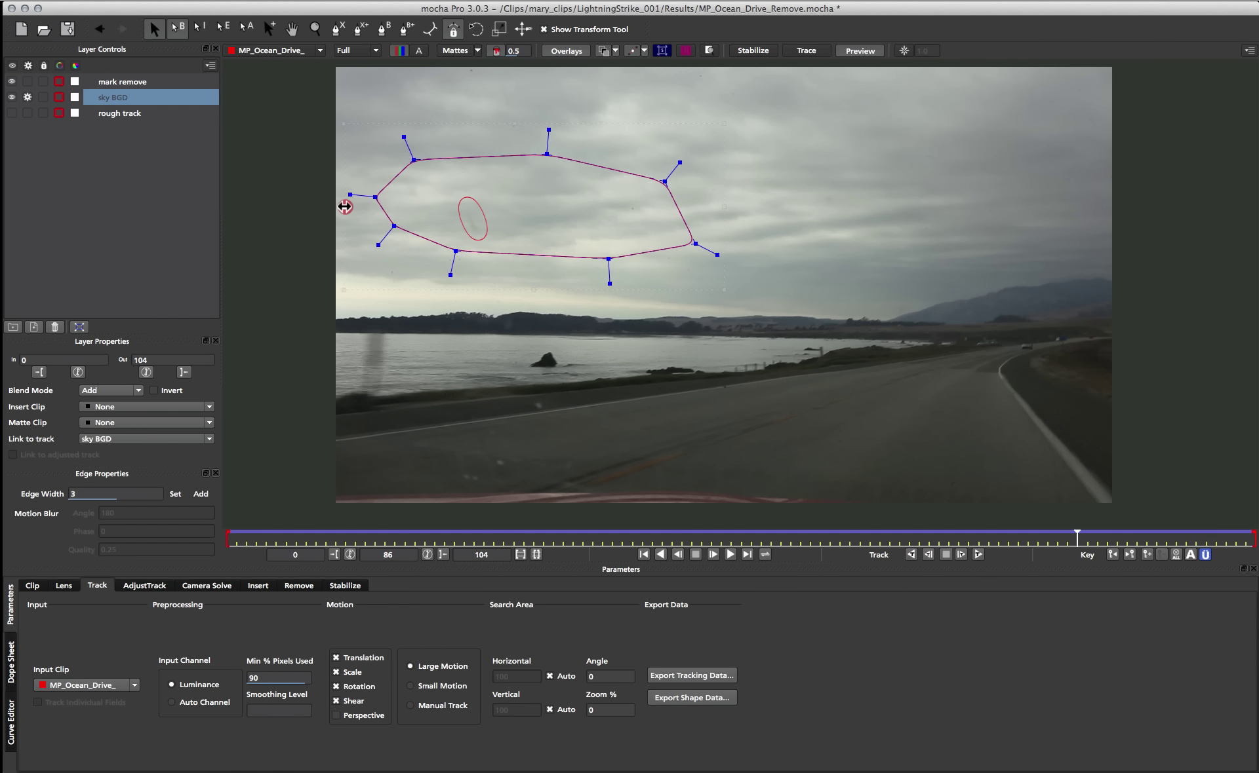
click(1191, 554)
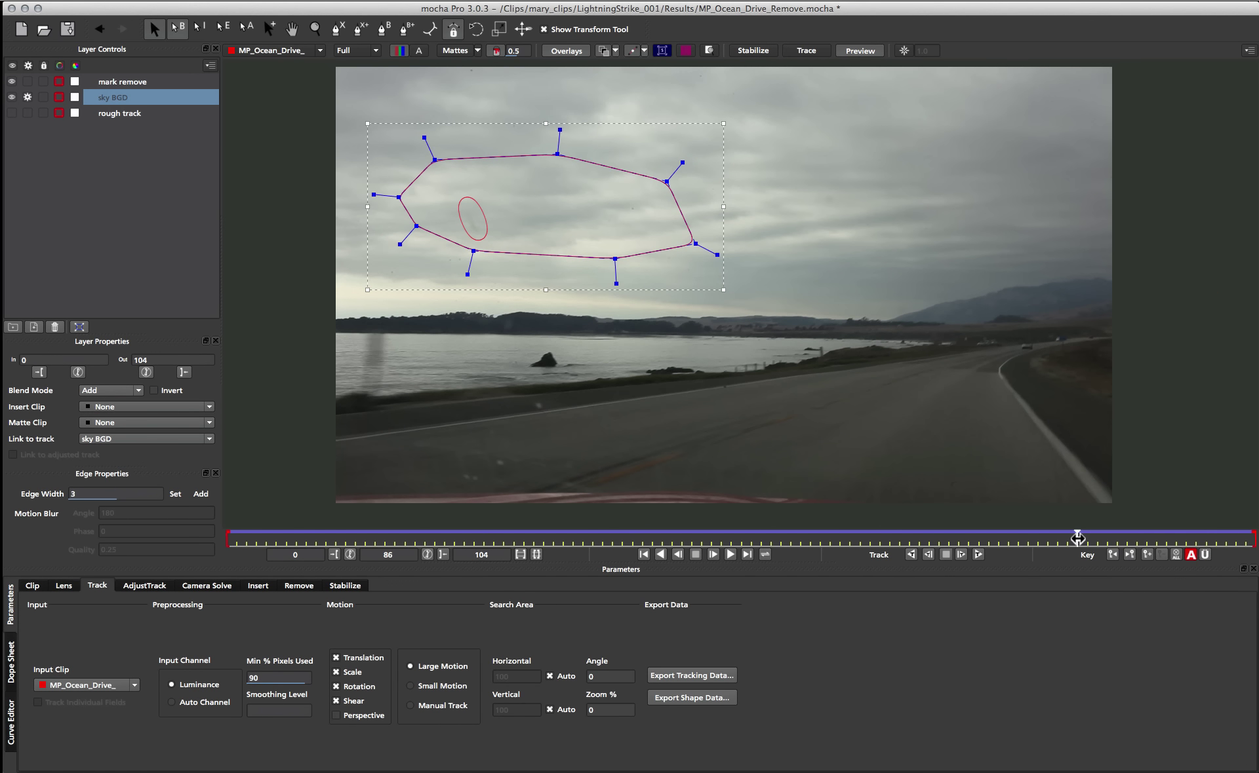
drag(1077, 538, 7, 445)
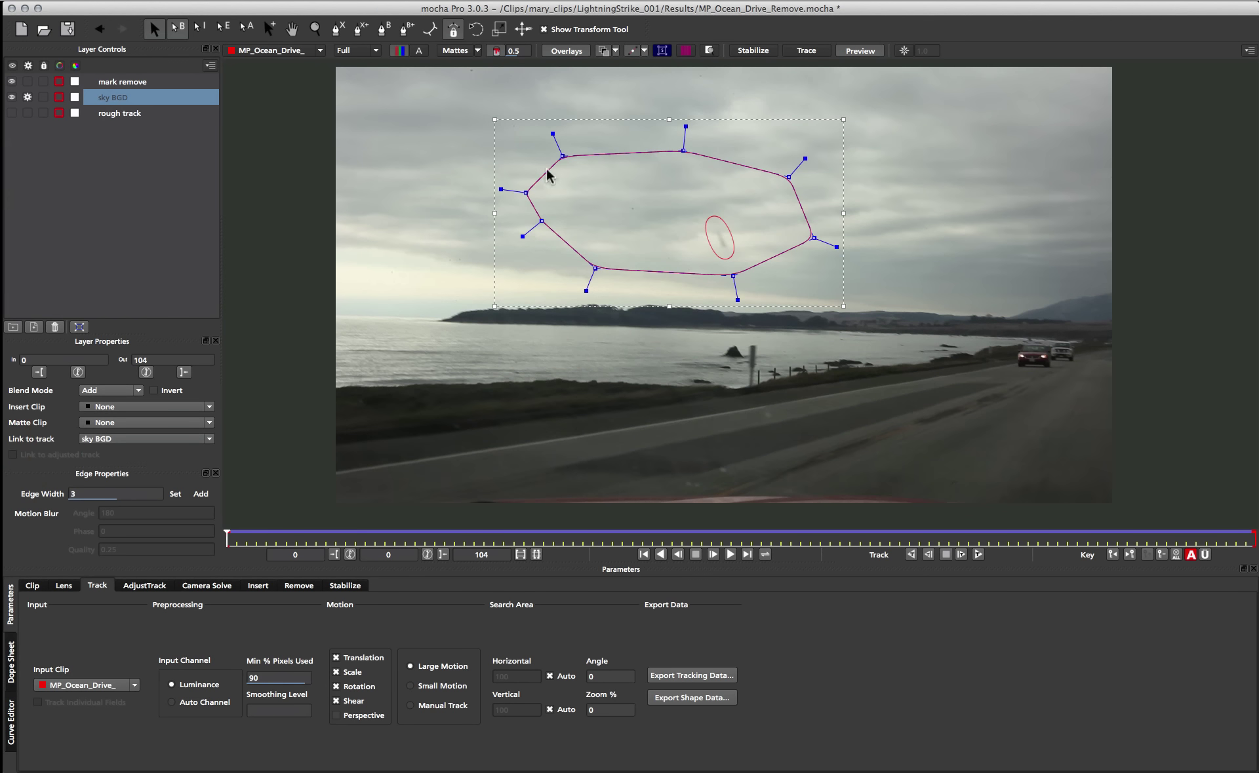
scroll(931, 213, up, 1)
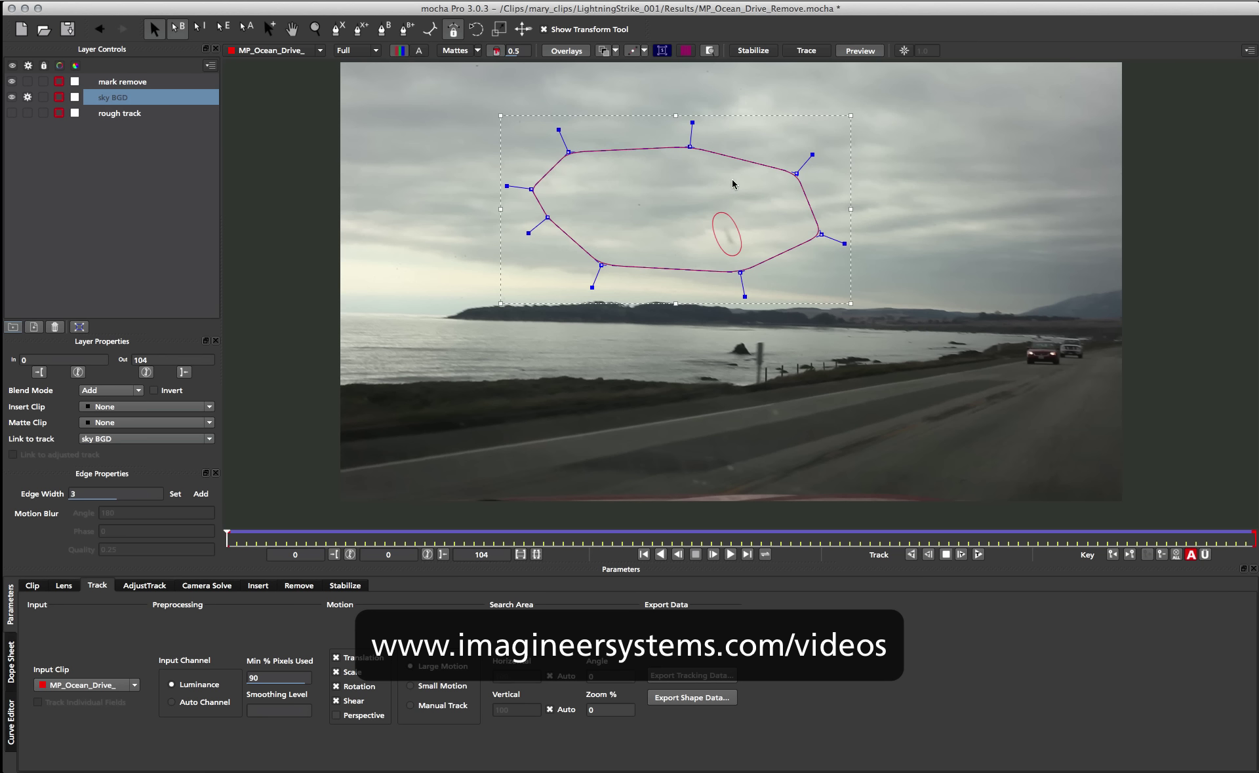
Step: Select mark remove, review the layers in the Remove tab, and render forward from frame 0
click(724, 230)
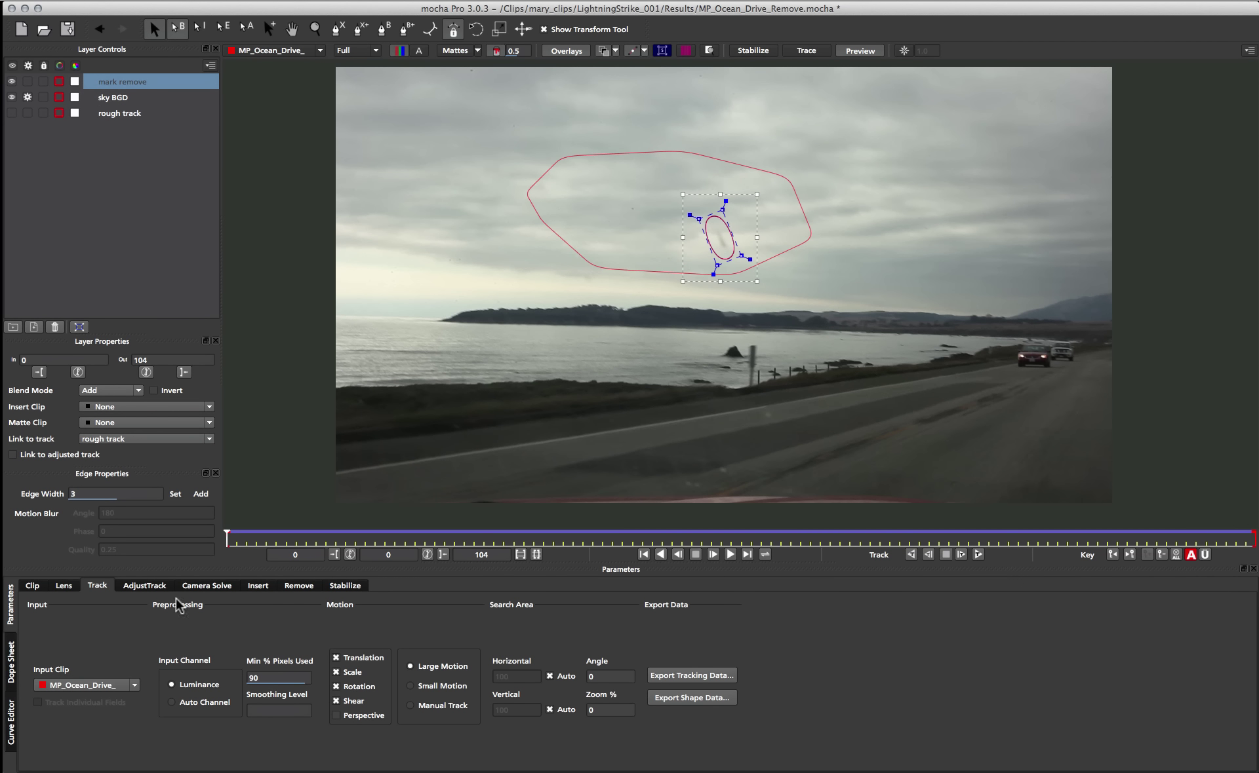
click(298, 585)
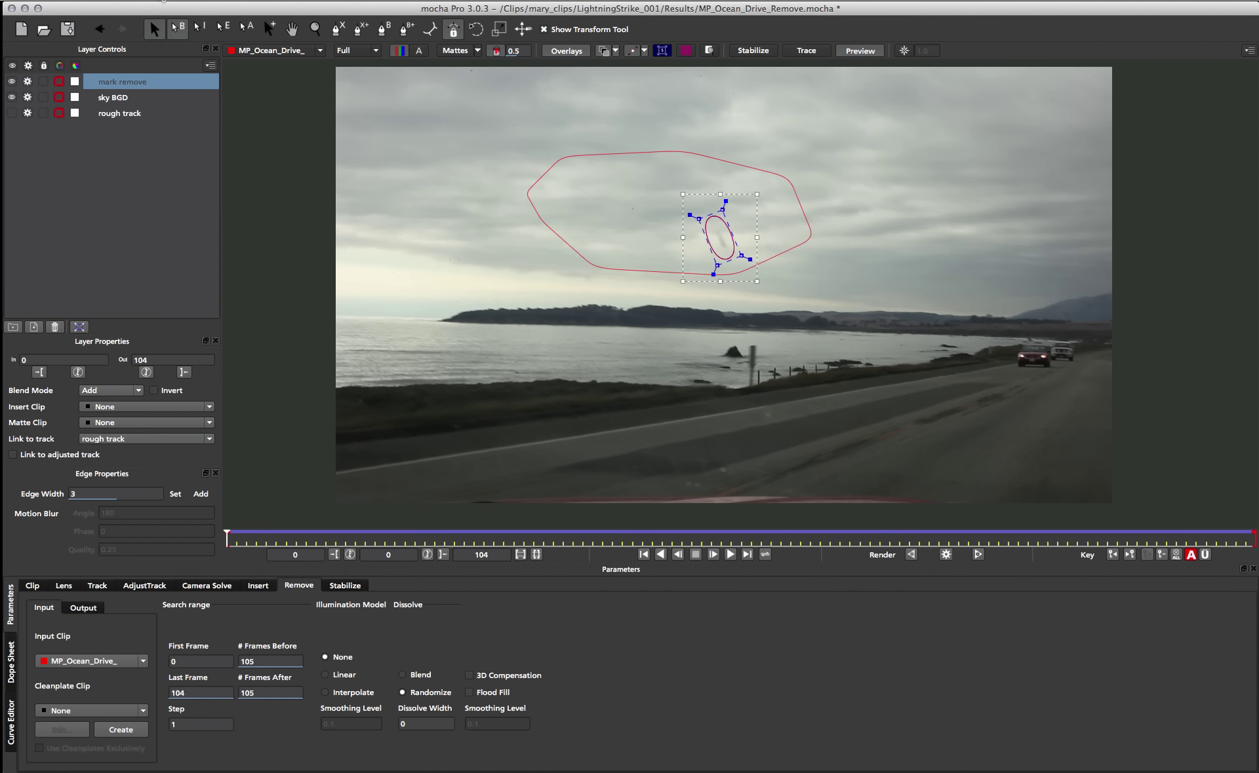
click(28, 97)
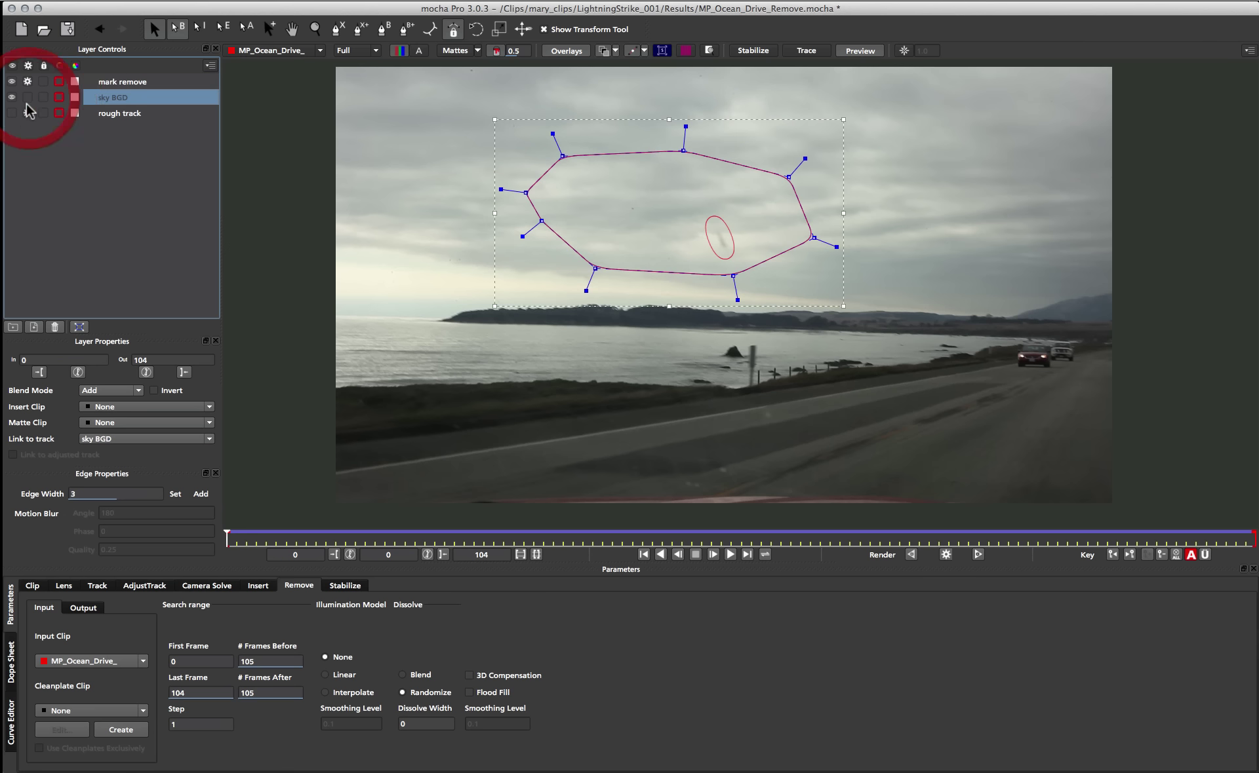
click(27, 116)
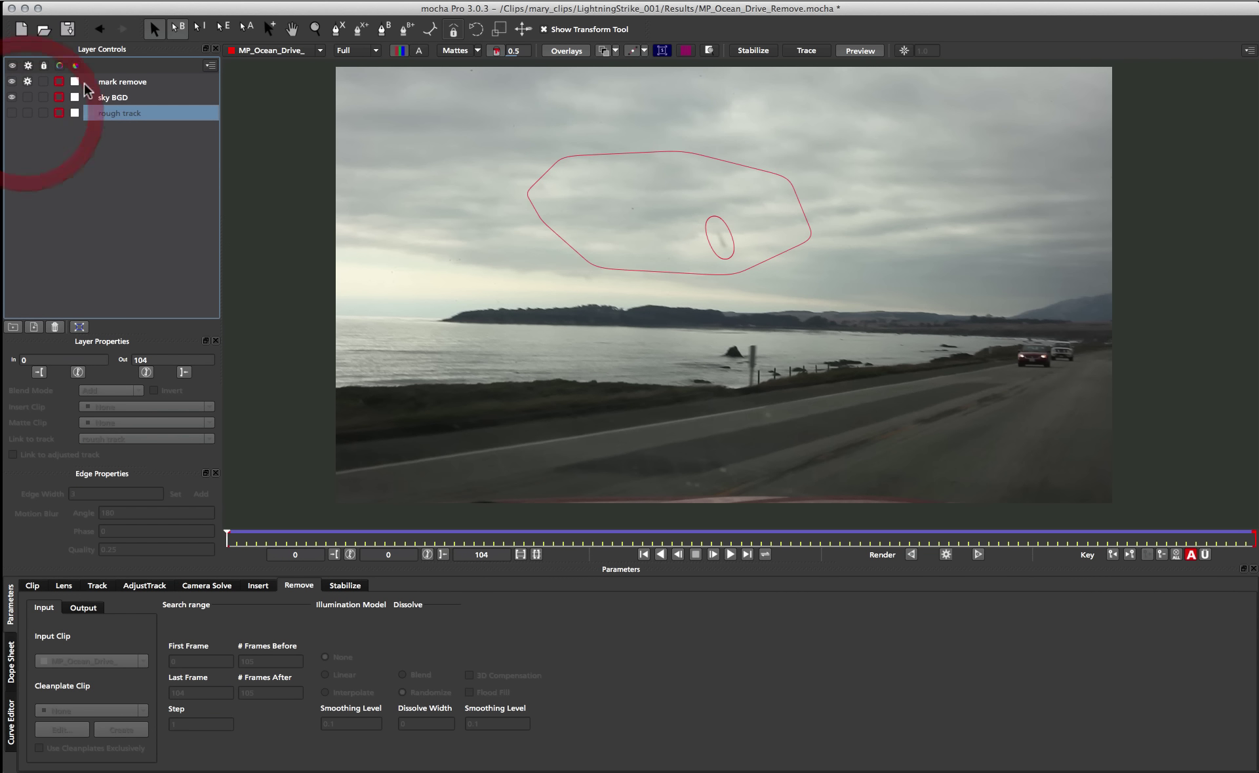
click(112, 83)
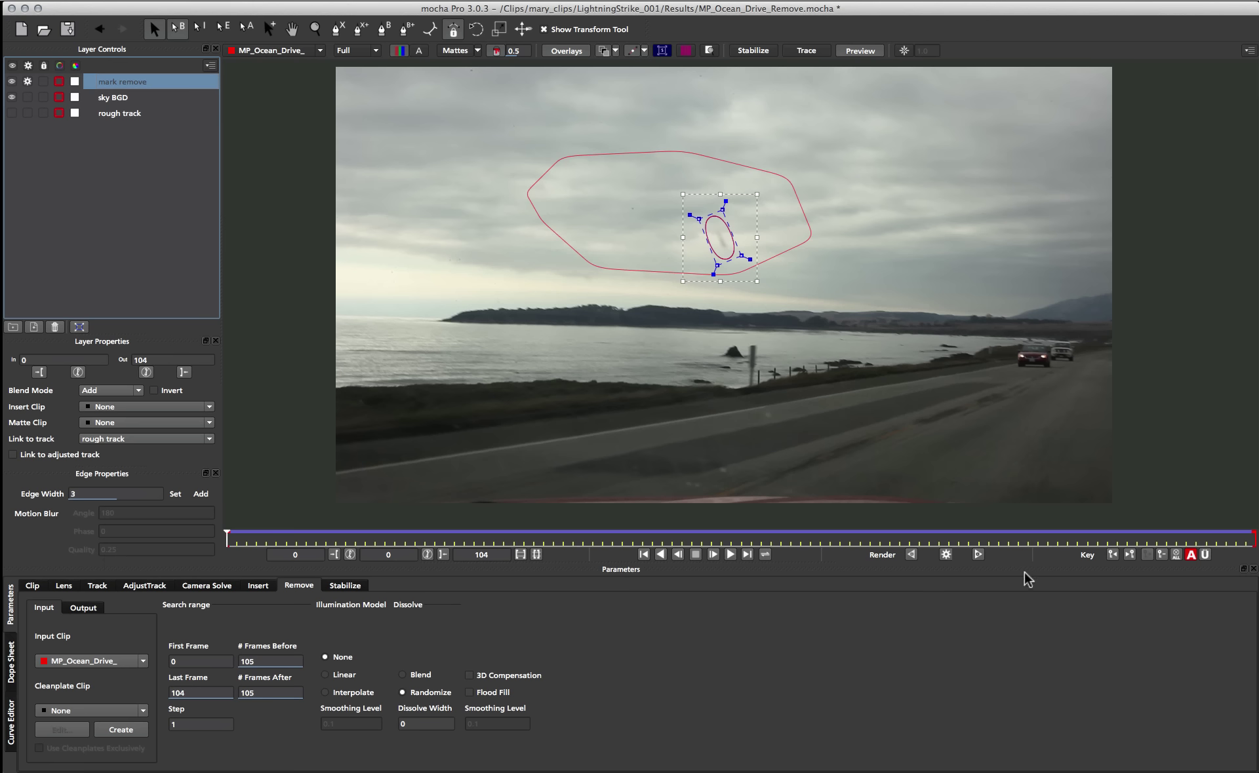
click(978, 555)
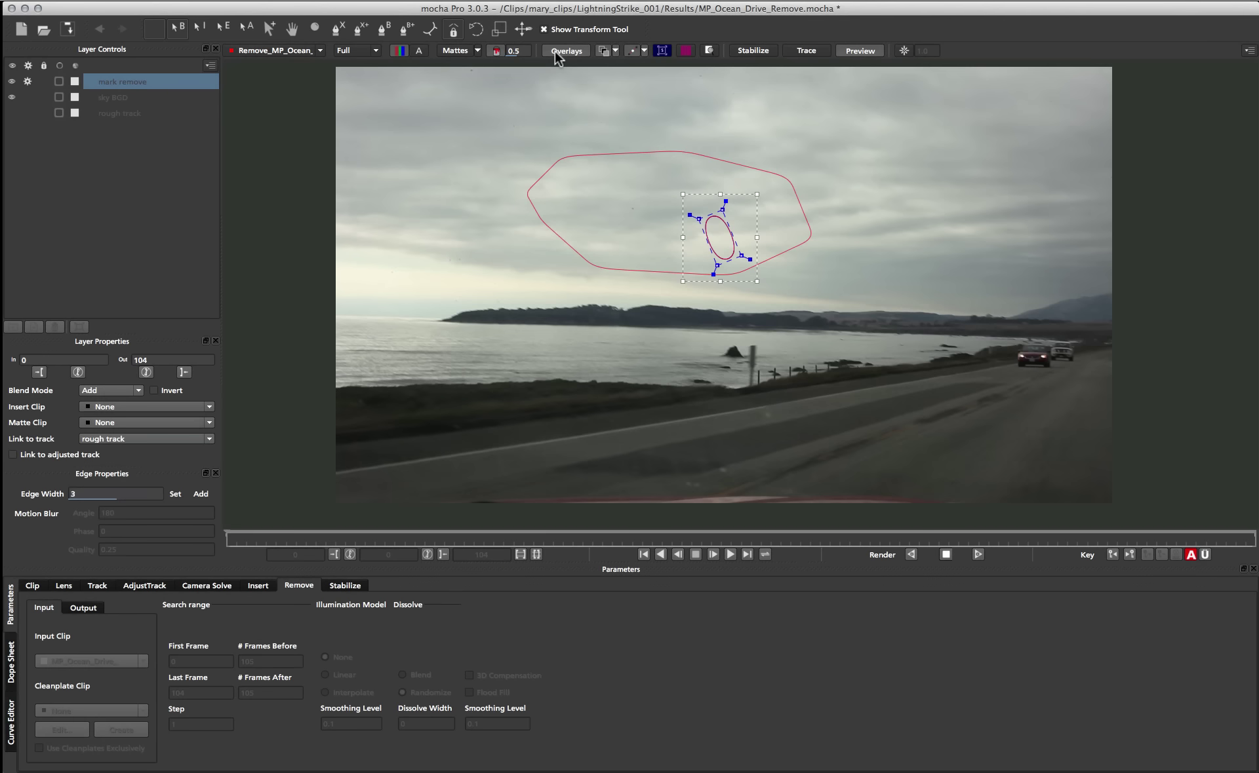
Step: Toggle the shape overlays off, on, and off again while reviewing the finished render
click(554, 49)
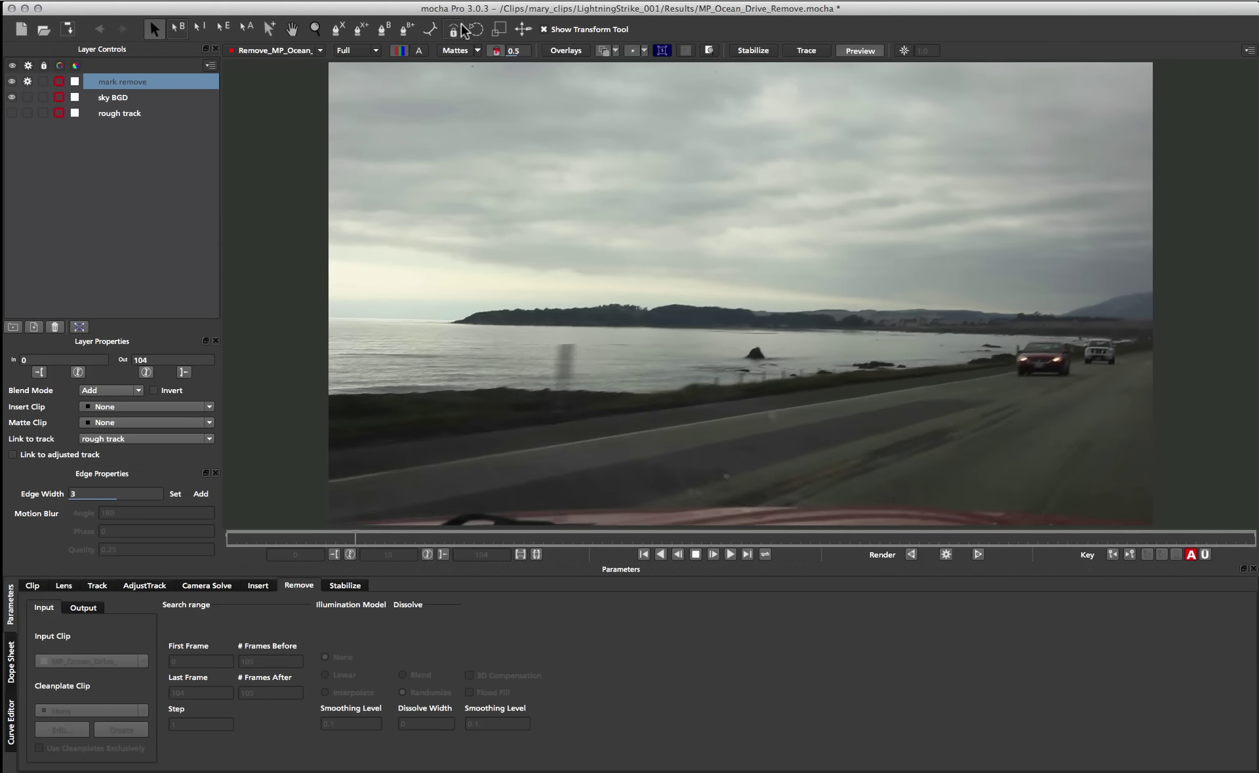
click(560, 50)
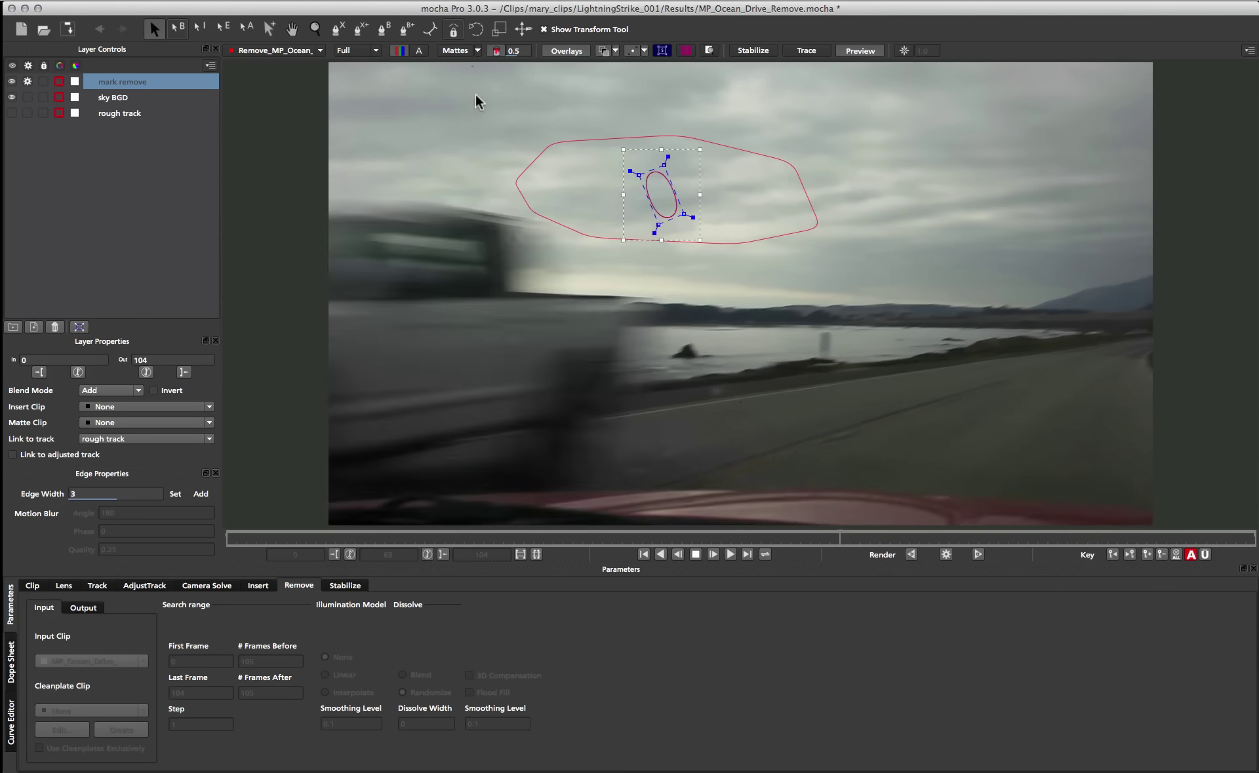
click(552, 52)
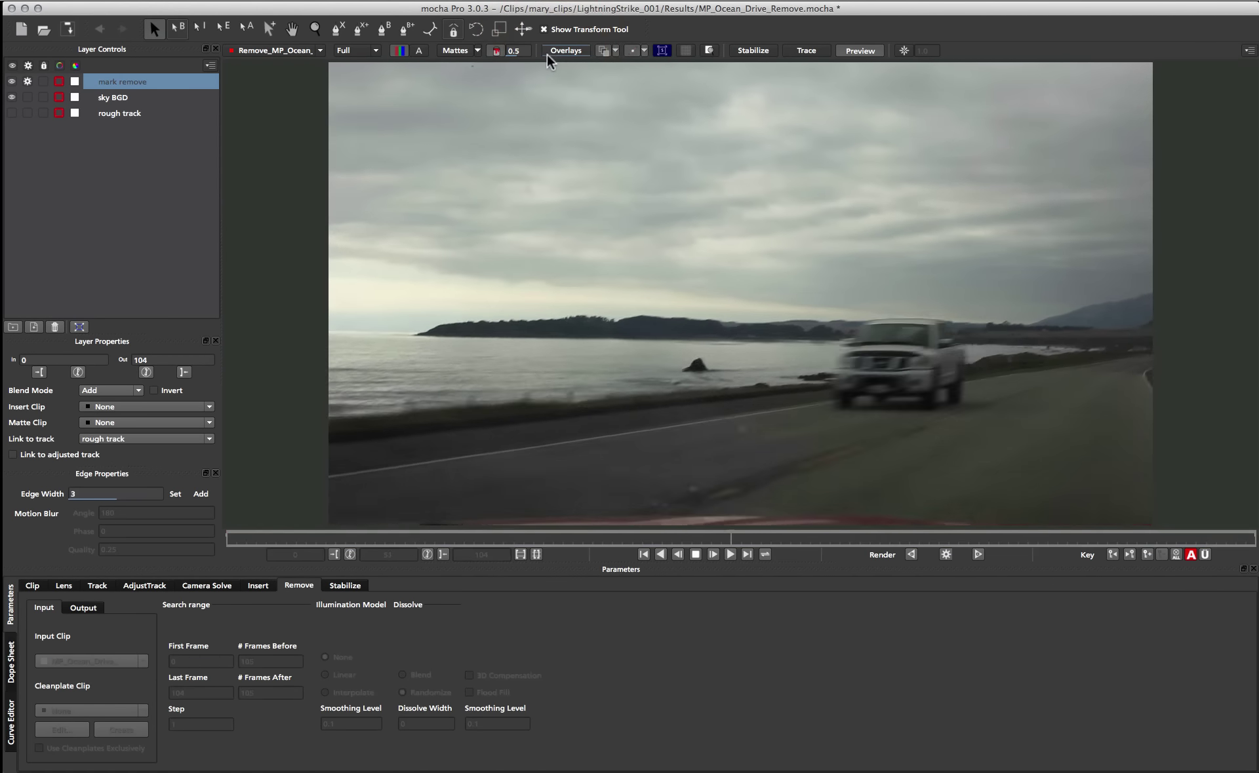
Step: Compare with the original MP_Ocean_Drive clip, switch back to Remove_MP_Ocean, and render forward again
click(308, 50)
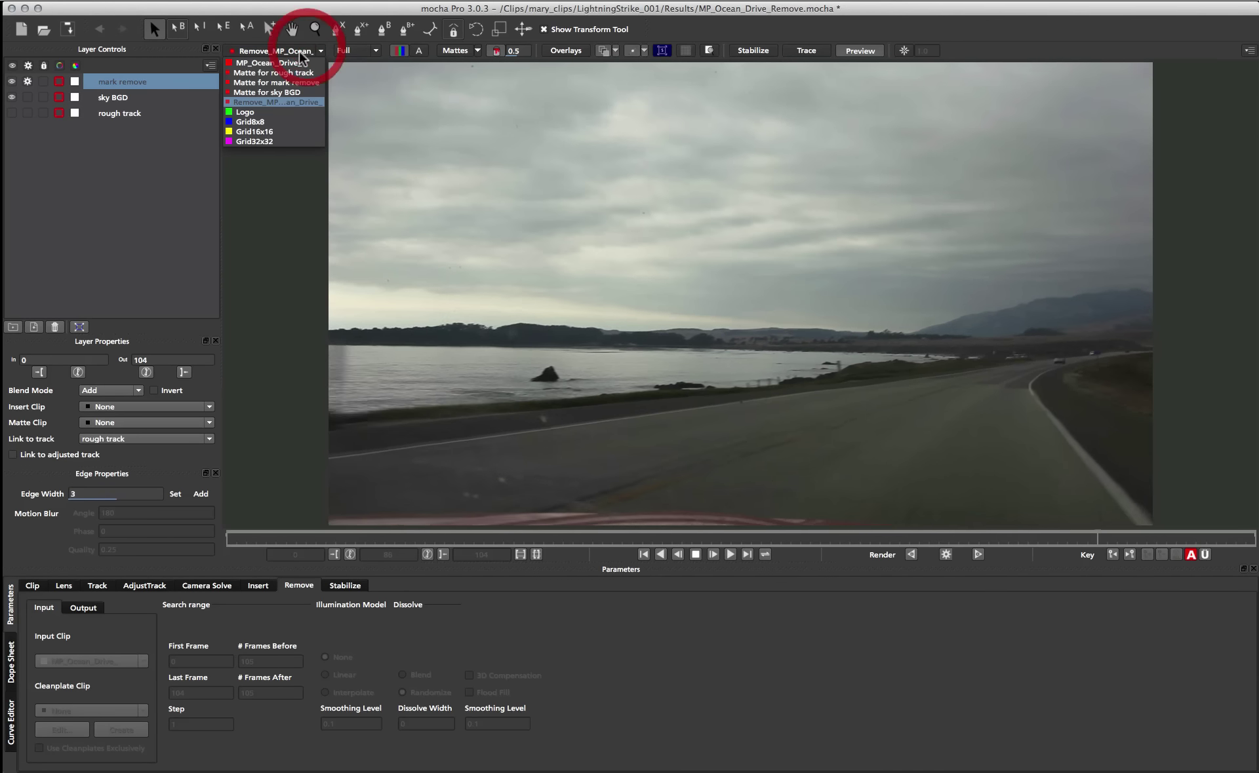
click(286, 67)
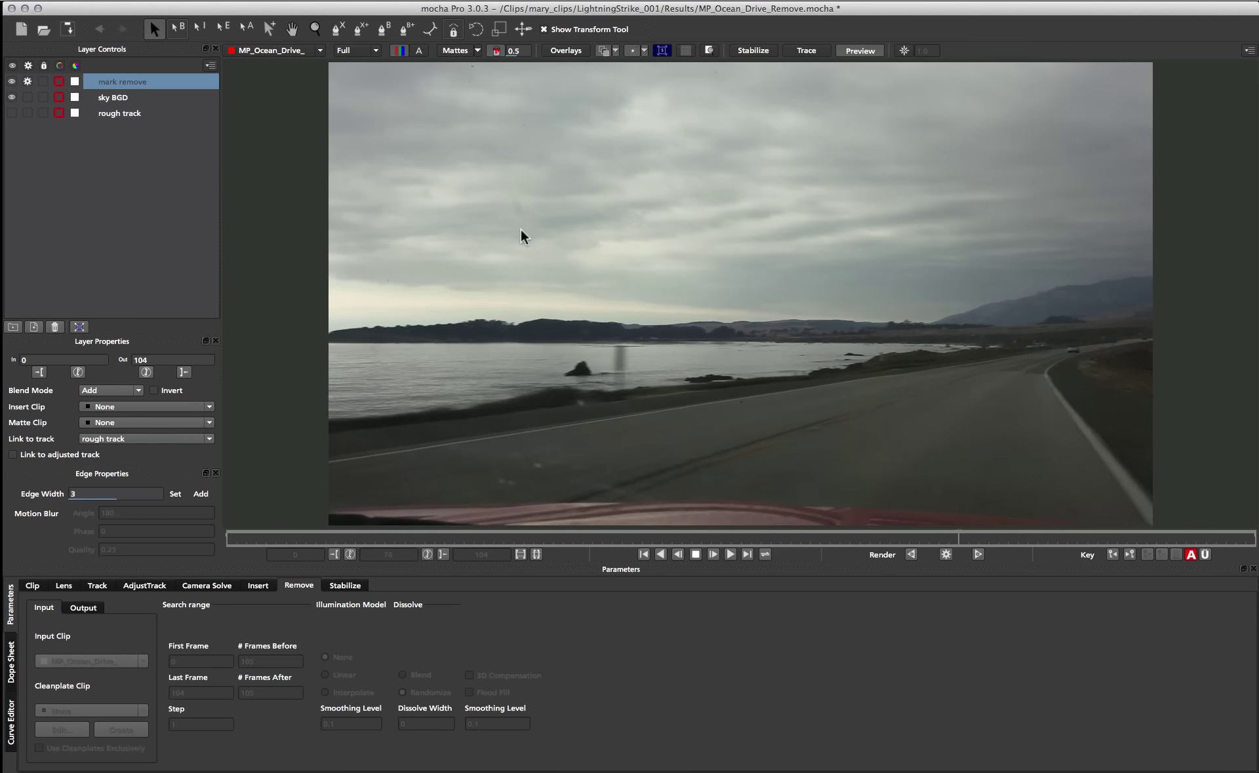
click(243, 52)
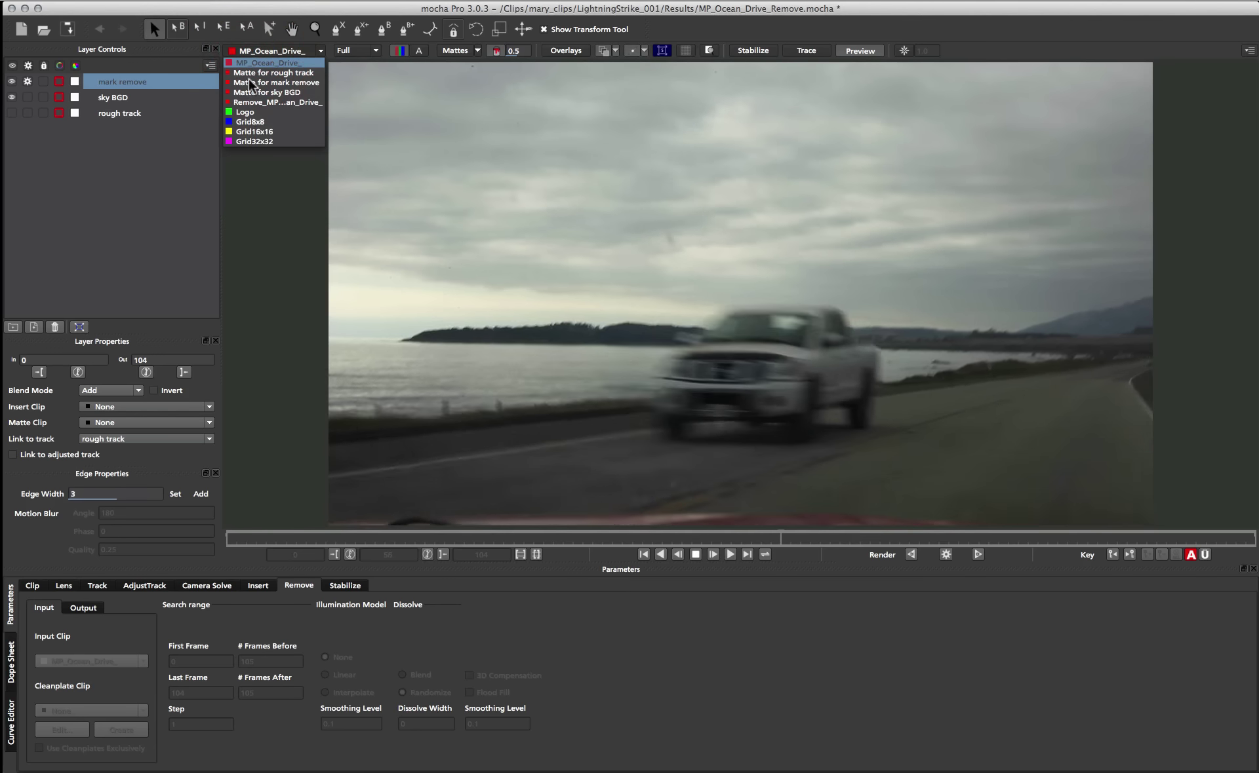
click(251, 105)
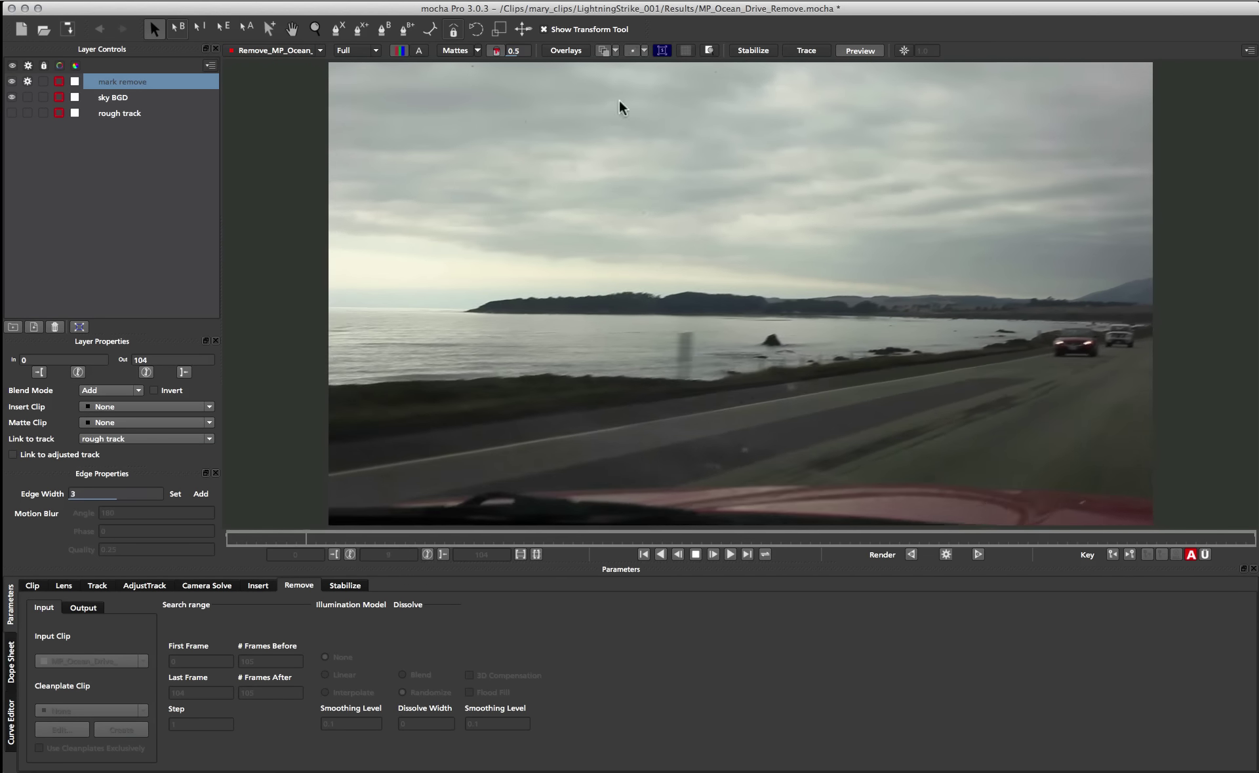
click(978, 555)
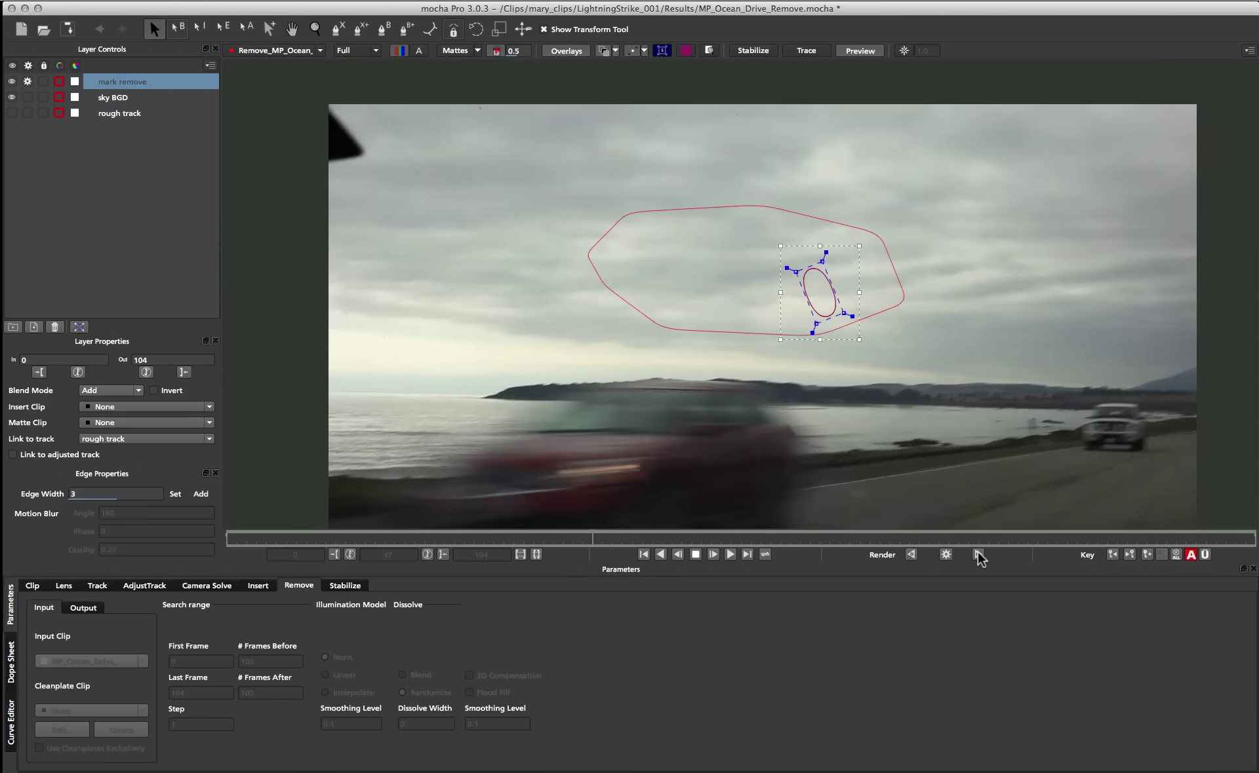